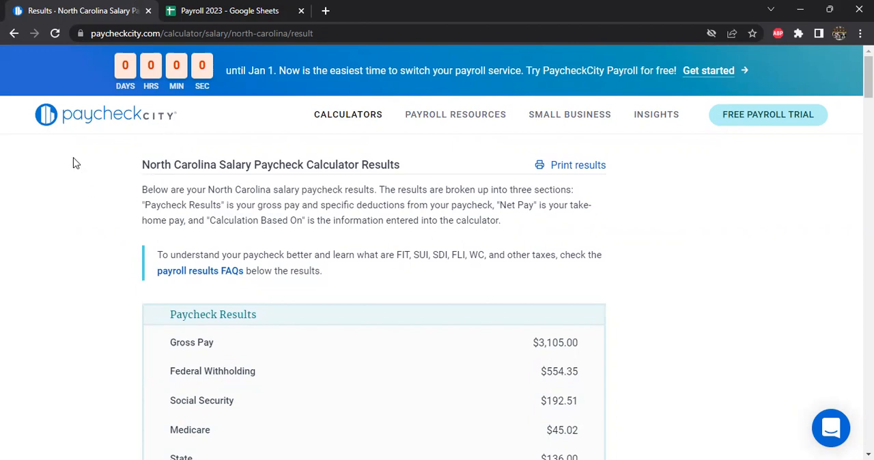
# Review the North Carolina salary paycheck results and the values they are based on, alongside the employee's entry in the Payroll 2023 spreadsheet.
pyautogui.scroll(-2, 163, 261)
pyautogui.scroll(1, 164, 260)
pyautogui.scroll(-5, 109, 239)
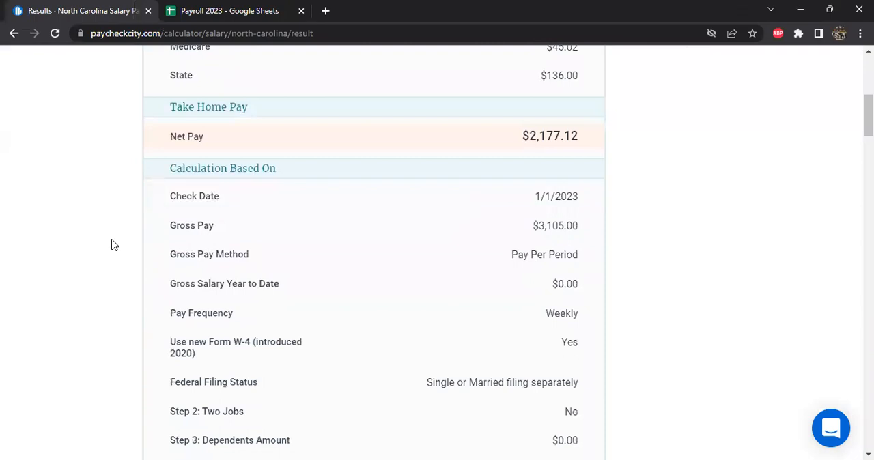
pyautogui.scroll(-2, 123, 276)
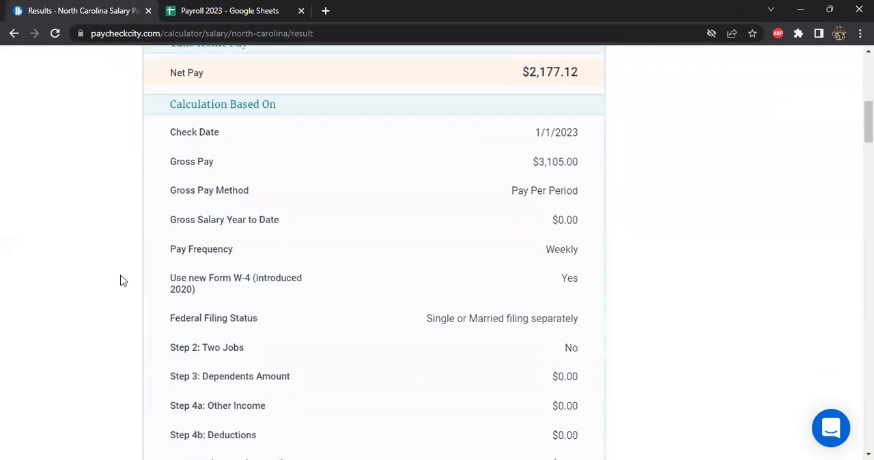
pyautogui.scroll(6, 126, 273)
pyautogui.hotkey('ctrl', 'Tab')
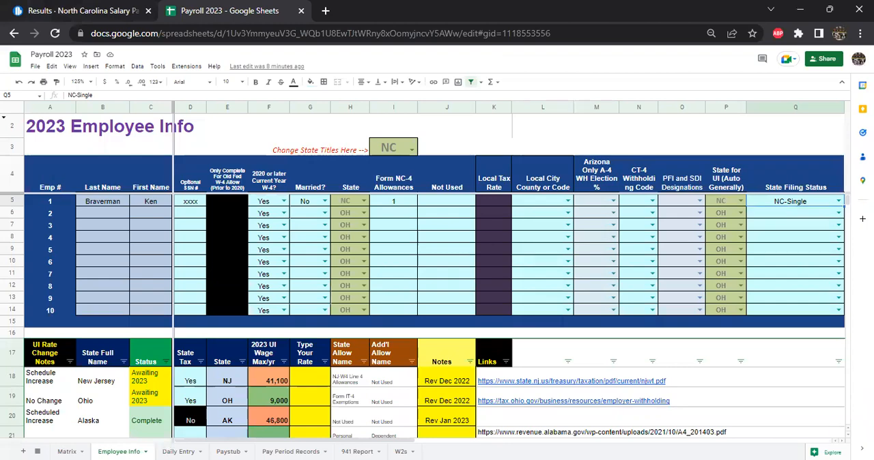
pyautogui.hotkey('alt', 'Tab')
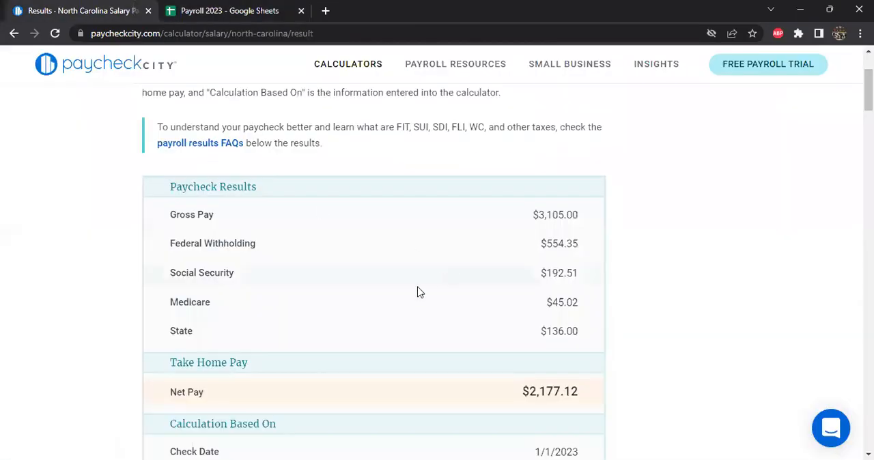
pyautogui.scroll(-1, 403, 287)
pyautogui.scroll(1, 390, 284)
pyautogui.scroll(2, 264, 314)
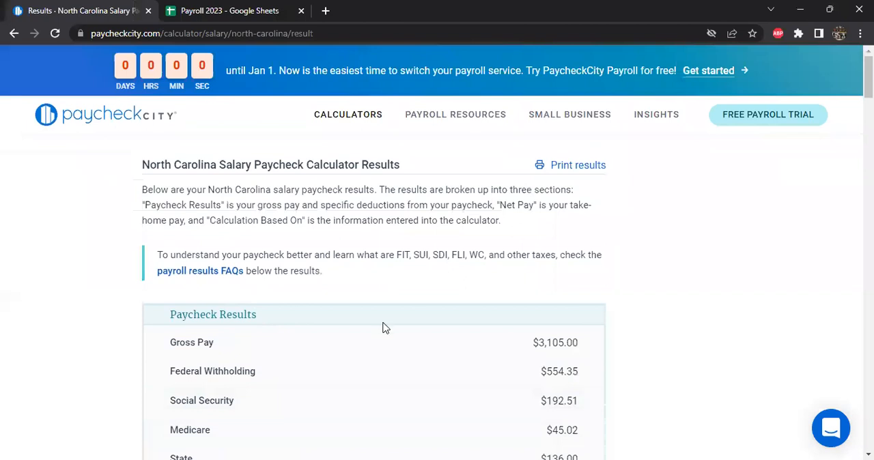
# Switch to the Payroll 2023 Google Sheet and examine the state-by-state table of status, UI wage maximums, allowance names, notes and links.
pyautogui.click(247, 21)
pyautogui.scroll(-3, 208, 354)
pyautogui.scroll(-3, 205, 354)
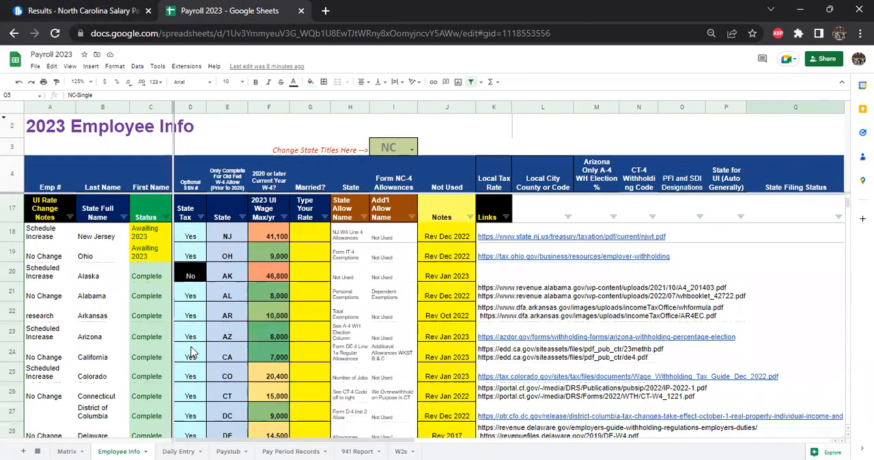
pyautogui.scroll(-5, 191, 351)
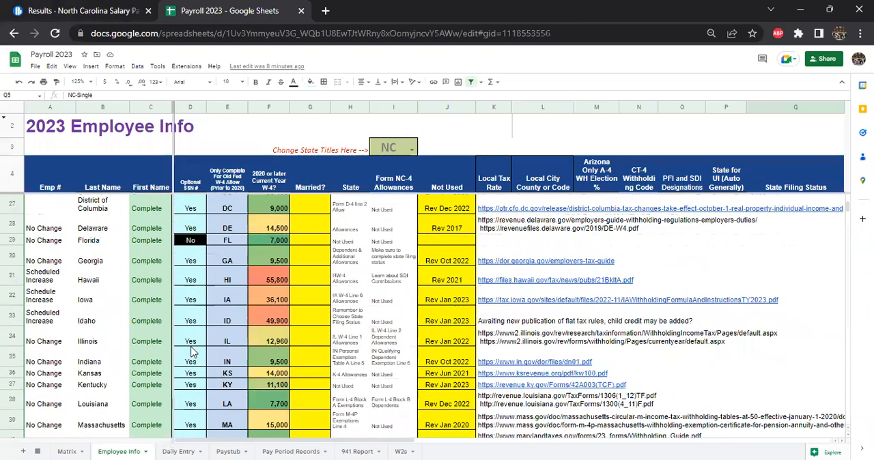
pyautogui.scroll(-2, 193, 351)
pyautogui.scroll(-1, 191, 352)
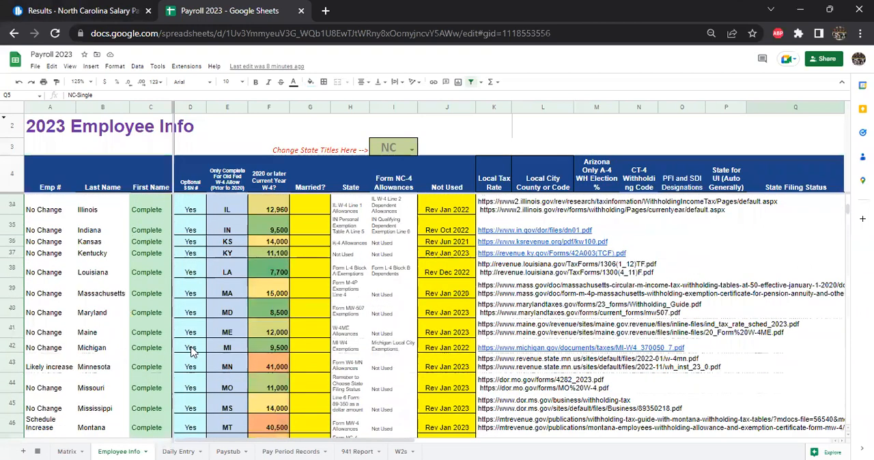
pyautogui.scroll(-1, 198, 350)
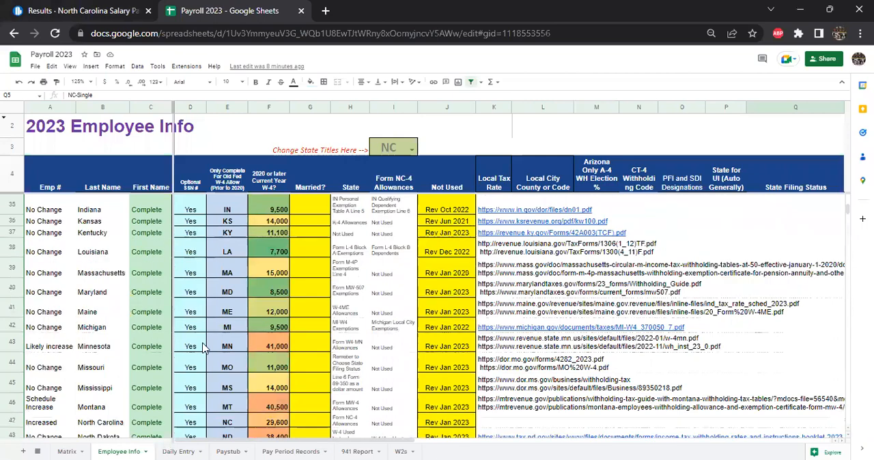
pyautogui.scroll(12, 202, 348)
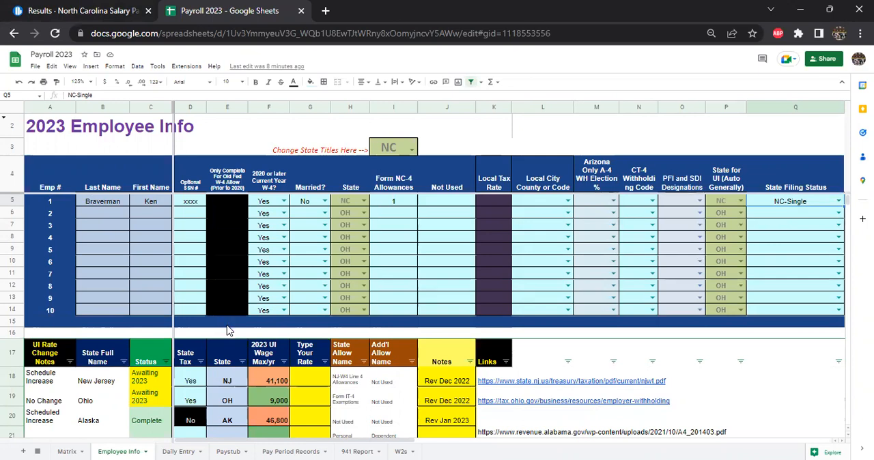
# Examine the Form NC-4 Allowances cells for the employees and the state reference table on the Employee Info sheet.
pyautogui.click(395, 238)
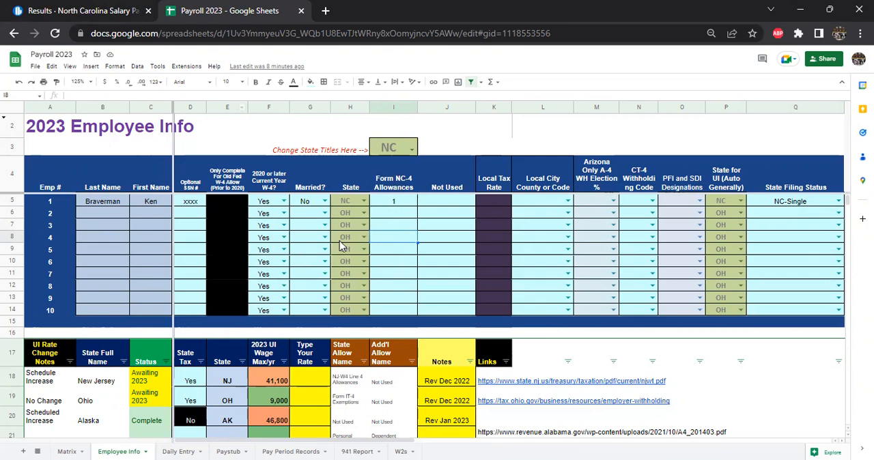
pyautogui.scroll(-3, 289, 320)
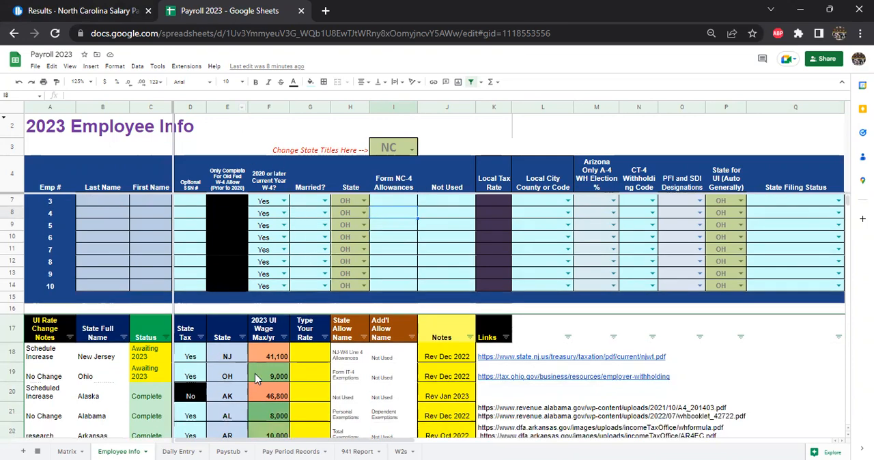
pyautogui.scroll(3, 262, 342)
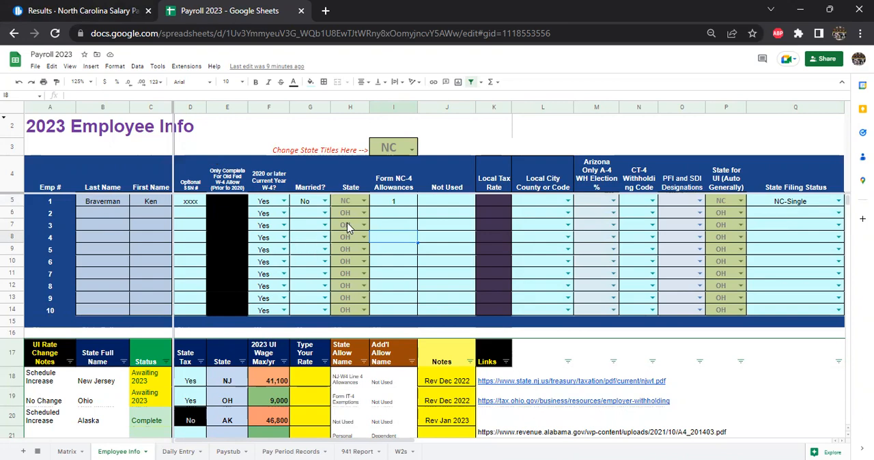
pyautogui.click(408, 215)
pyautogui.scroll(-2, 314, 287)
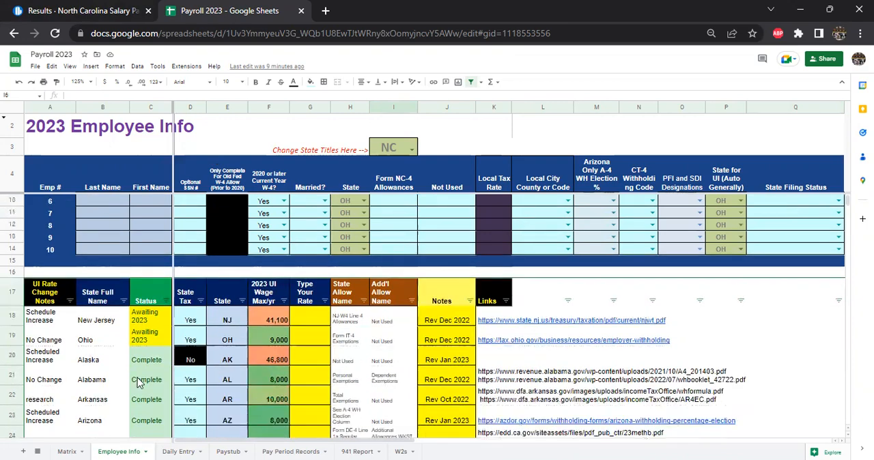
pyautogui.scroll(-2, 268, 338)
pyautogui.scroll(4, 382, 293)
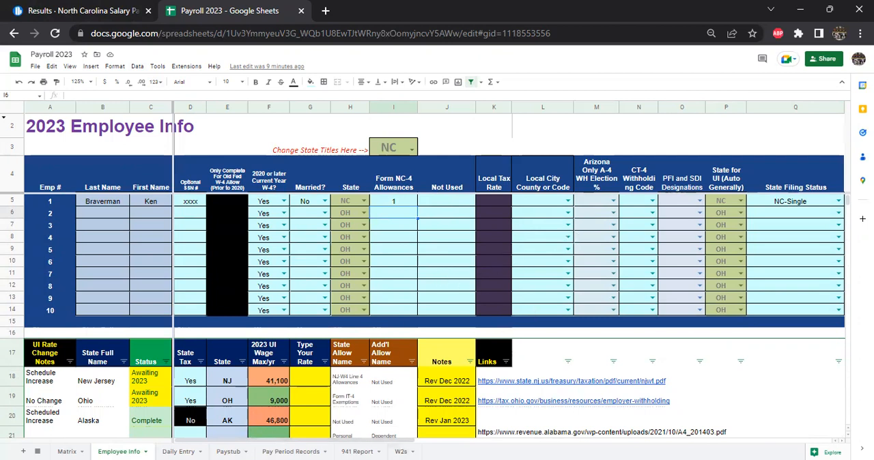
# Switch to the 2023 Payroll NC Weekly workbook in Excel and examine the State and Form NC-4 Allowances columns on Employee Info.
pyautogui.hotkey('alt', 'Tab')
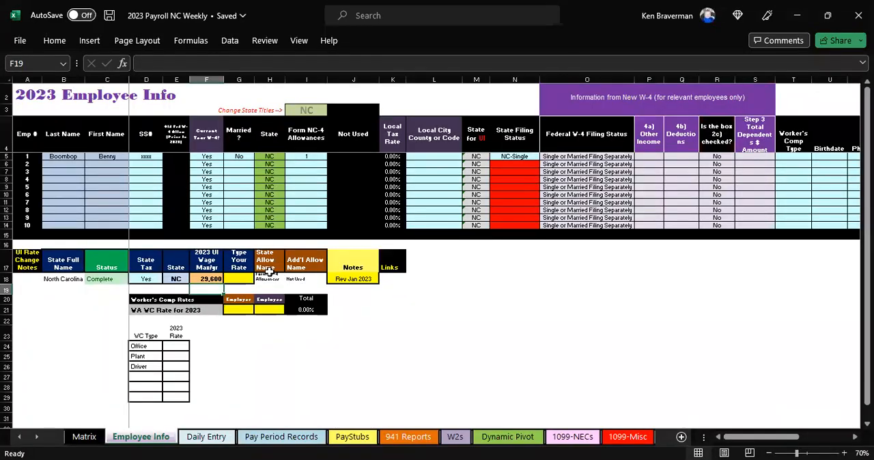
pyautogui.click(252, 349)
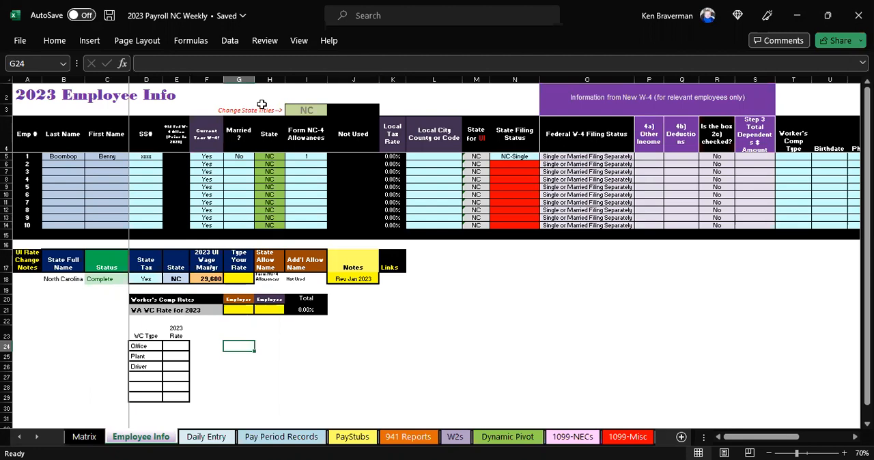
pyautogui.click(267, 187)
pyautogui.scroll(2, 244, 229)
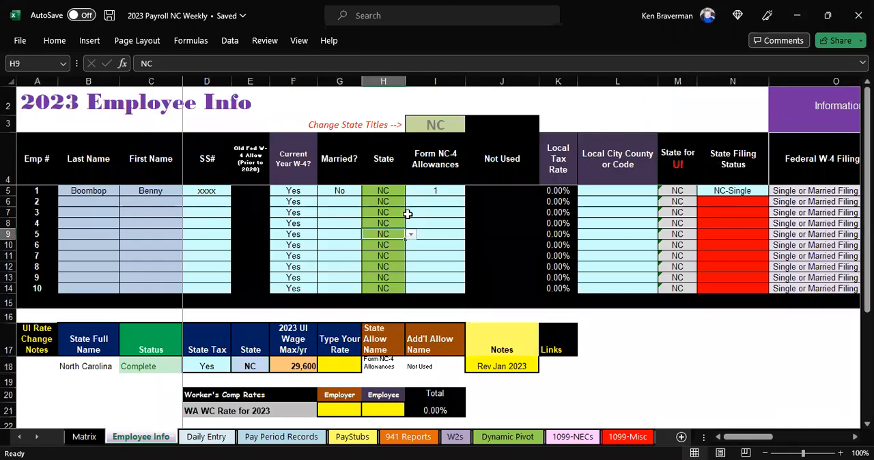
pyautogui.click(447, 232)
pyautogui.scroll(-1, 354, 213)
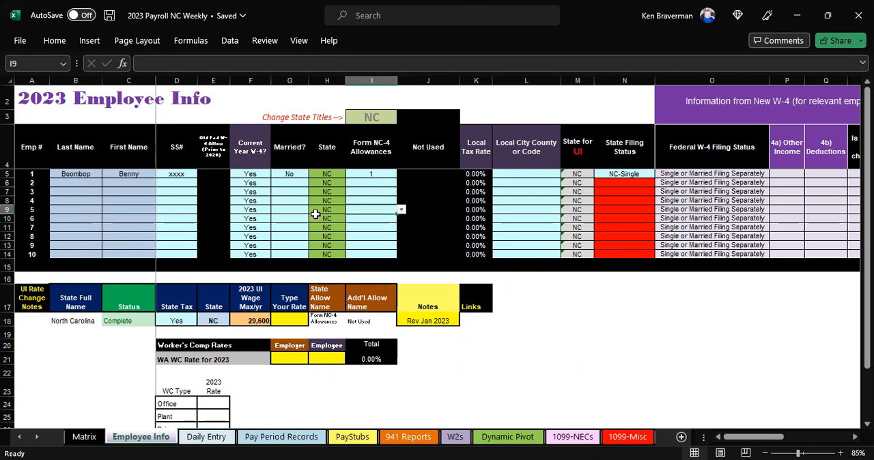
# Inspect the Change State Titles cell, plus the Links and 2023 UI Wage Max cells in the North Carolina row.
pyautogui.click(378, 118)
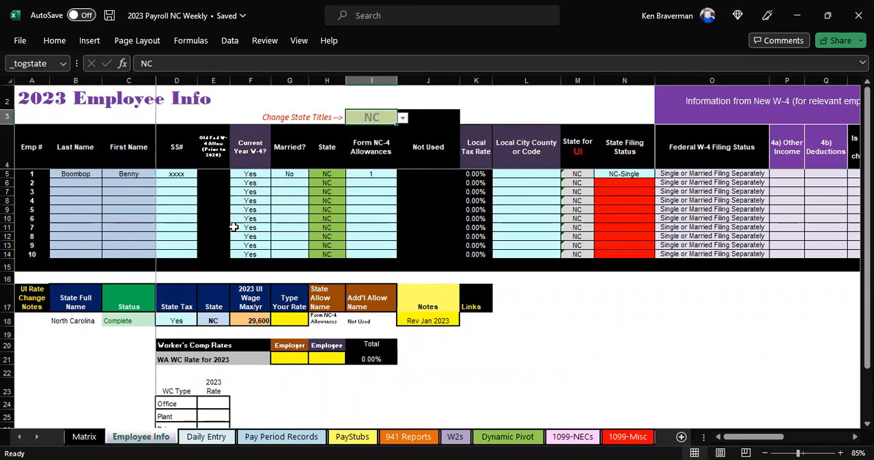
pyautogui.scroll(-4, 230, 229)
pyautogui.scroll(4, 227, 239)
pyautogui.click(471, 326)
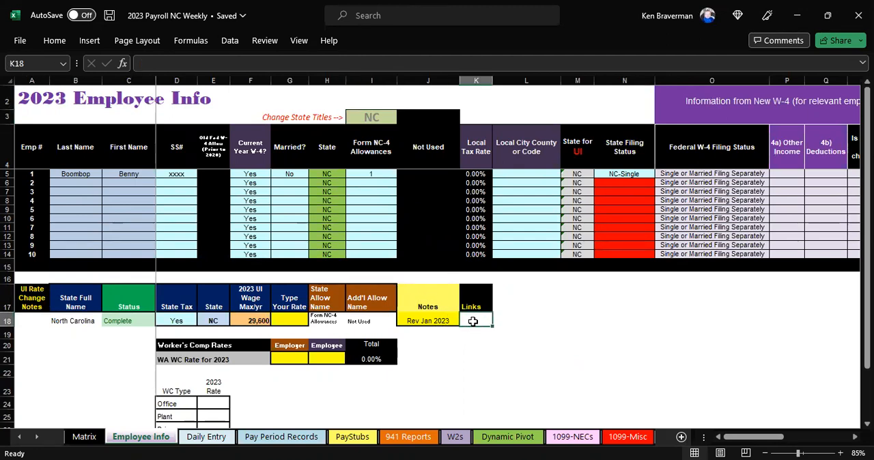
pyautogui.click(260, 320)
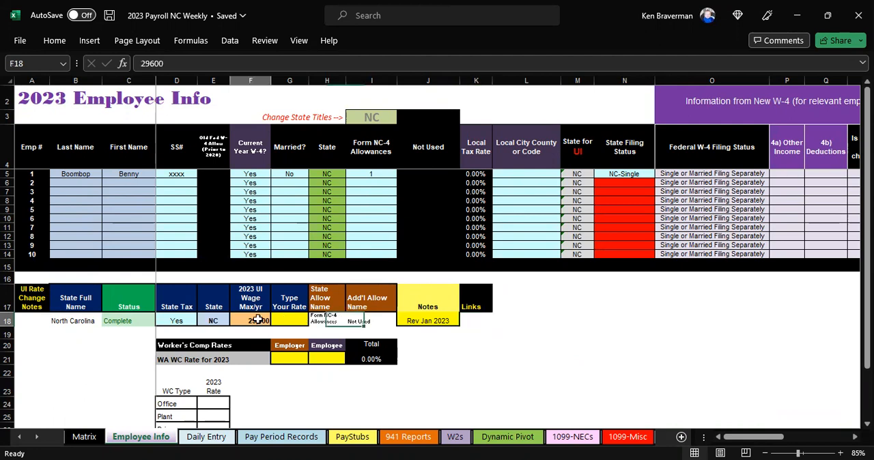
pyautogui.keyDown('ctrl'); pyautogui.scroll(2, 267, 368); pyautogui.keyUp('ctrl')
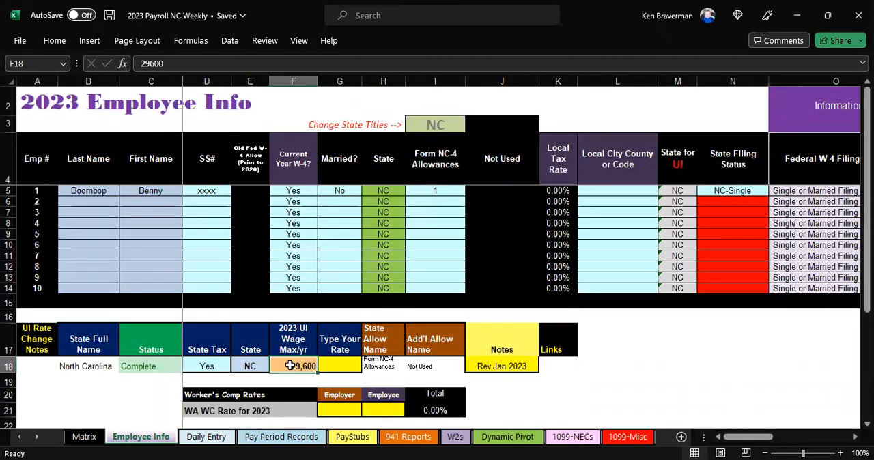
# Try a rate of 3% in the North Carolina row's Type Your Rate cell.
pyautogui.click(343, 367)
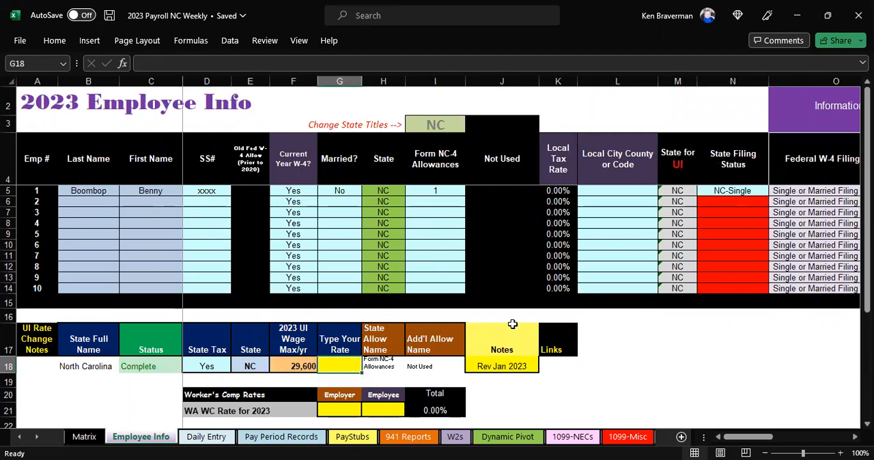
pyautogui.write('3%')
pyautogui.hotkey('ctrl', 'Return')
# Review employee 1's entries from Last Name through Form NC-4 Allowances, and check the State Filing Status choices.
pyautogui.click(193, 212)
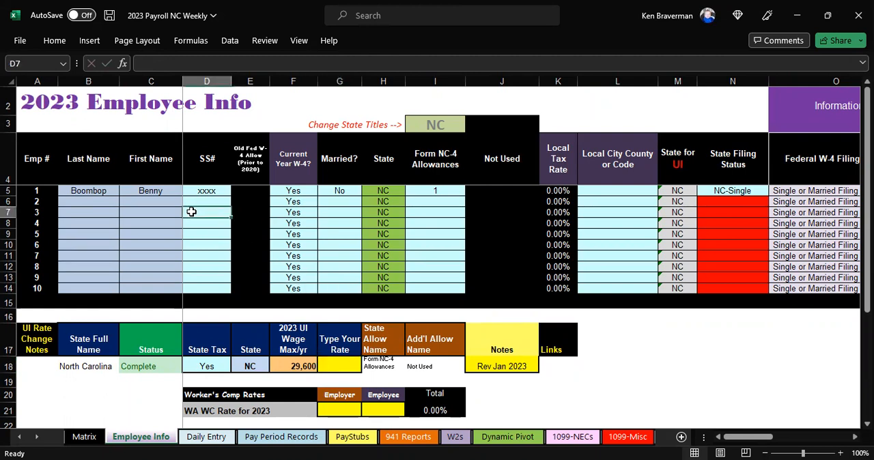
pyautogui.click(104, 190)
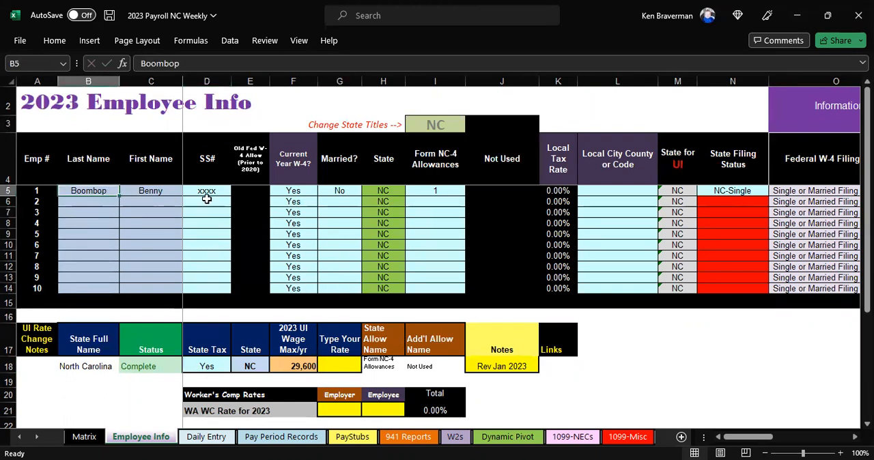
pyautogui.click(387, 190)
pyautogui.click(454, 193)
pyautogui.click(442, 167)
pyautogui.click(439, 191)
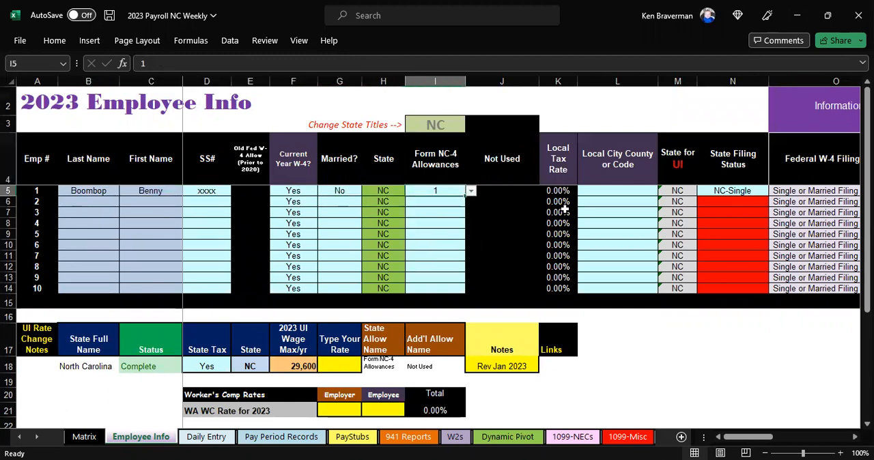
pyautogui.click(749, 192)
pyautogui.click(774, 191)
pyautogui.click(774, 191)
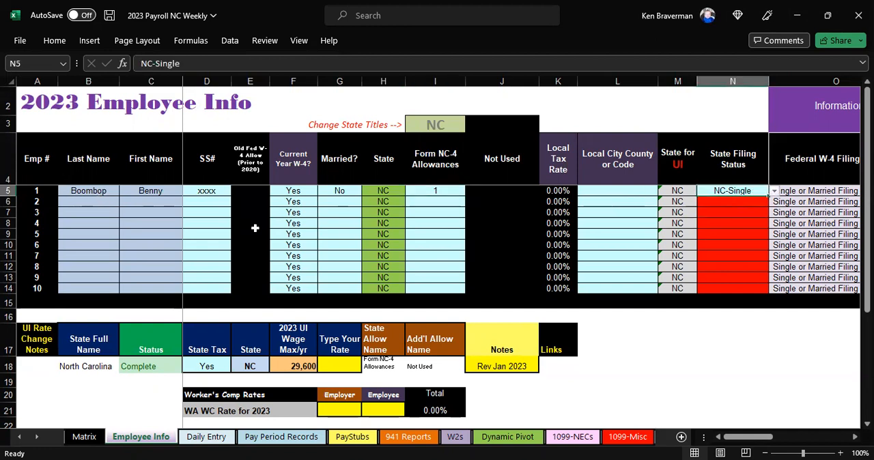
pyautogui.click(774, 191)
pyautogui.click(774, 191)
# Examine employee 1's new W-4 fields, Worker's Comp Type, contact columns and PTO columns.
pyautogui.press('Right')
pyautogui.press('Right')
pyautogui.press('Right')
pyautogui.press('Right')
pyautogui.press('Right')
pyautogui.press('Right')
pyautogui.press('Right')
pyautogui.press('Right')
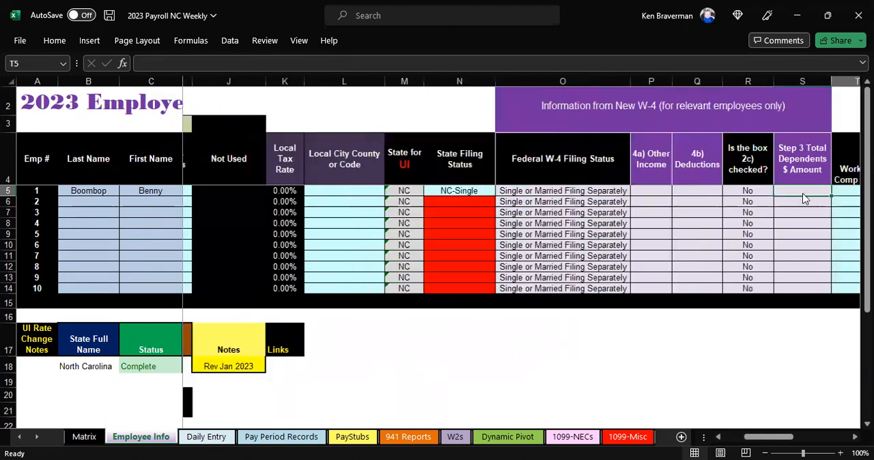
pyautogui.moveTo(464, 81); pyautogui.dragTo(677, 73)
pyautogui.click(665, 191)
pyautogui.press('Right')
pyautogui.press('Right')
pyautogui.press('Right')
pyautogui.press('Right')
pyautogui.press('Right')
pyautogui.press('Right')
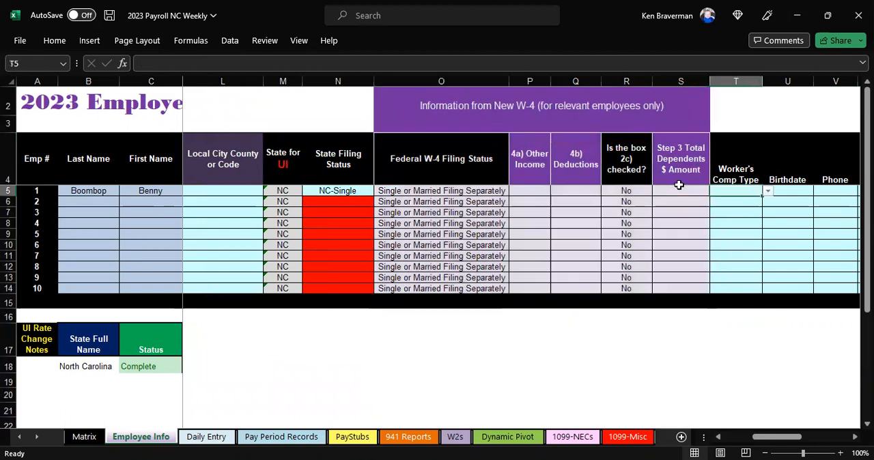
pyautogui.press('Right')
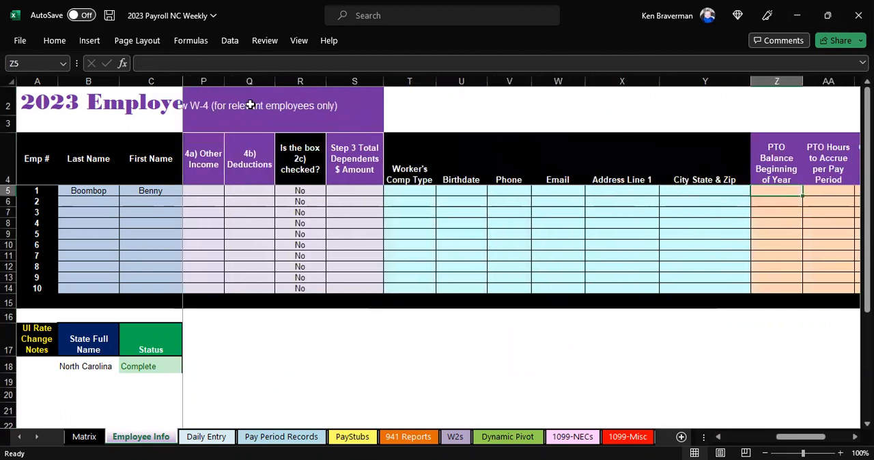
# Try Office as employee 1's Worker's Comp Type.
pyautogui.click(429, 192)
pyautogui.click(441, 193)
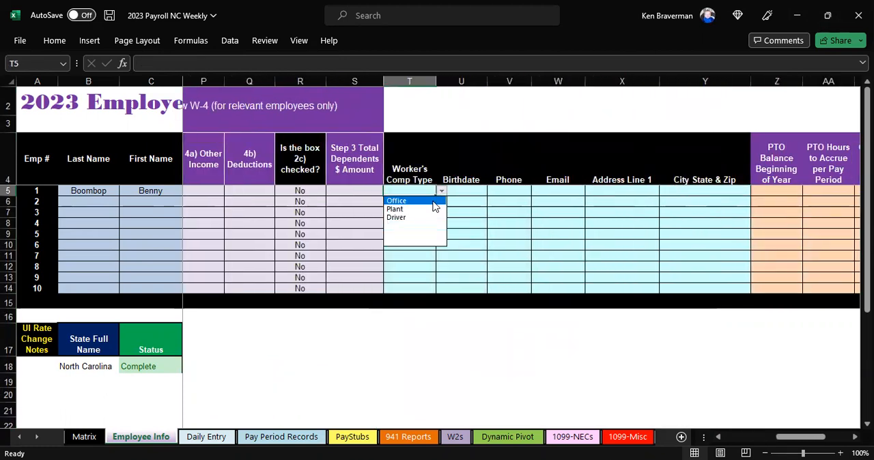
pyautogui.click(409, 198)
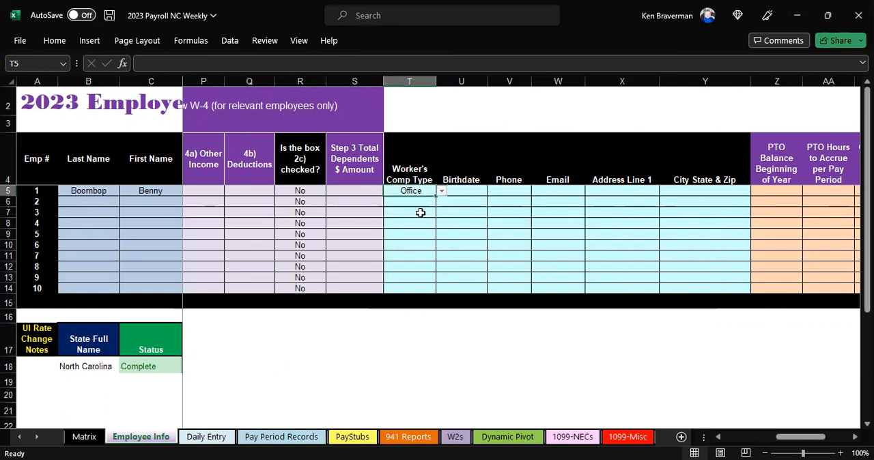
pyautogui.click(460, 191)
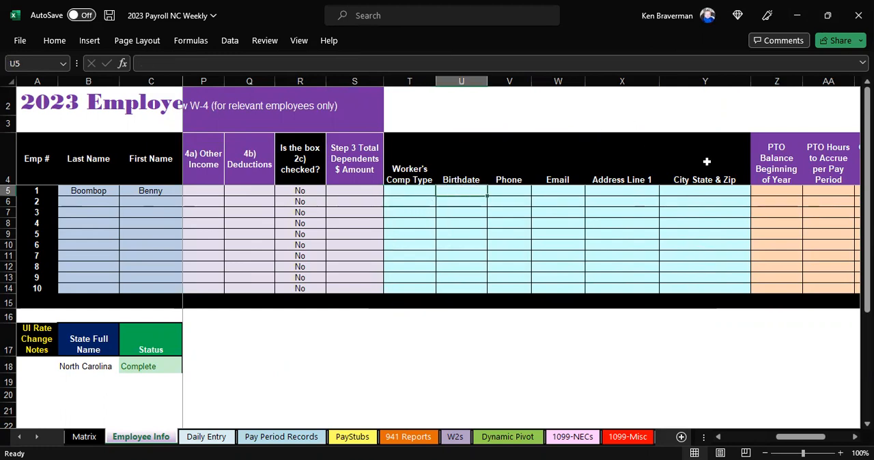
# Check employee 1's contact and PTO accrual columns on Employee Info, and return to the start of the row.
pyautogui.press('Tab')
pyautogui.press('Right')
pyautogui.press('Right')
pyautogui.press('Right')
pyautogui.press('Right')
pyautogui.press('Right')
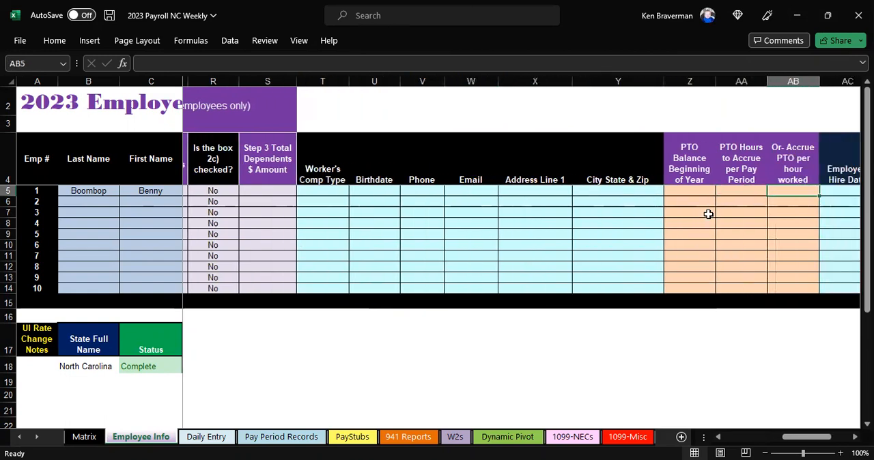
pyautogui.press('Left')
pyautogui.press('Left')
pyautogui.press('Left')
pyautogui.press('Left')
pyautogui.press('Left')
pyautogui.press('Left')
pyautogui.press('Left')
pyautogui.press('Left')
pyautogui.press('Left')
pyautogui.press('Left')
pyautogui.press('Left')
pyautogui.press('Left')
pyautogui.press('Left')
pyautogui.press('Left')
pyautogui.press('Left')
pyautogui.press('Left')
pyautogui.press('Left')
pyautogui.press('Left')
pyautogui.press('Left')
pyautogui.press('Left')
pyautogui.press('Left')
pyautogui.press('Left')
pyautogui.press('Left')
pyautogui.press('Left')
pyautogui.press('Left')
pyautogui.press('Left')
pyautogui.press('Left')
pyautogui.press('Left')
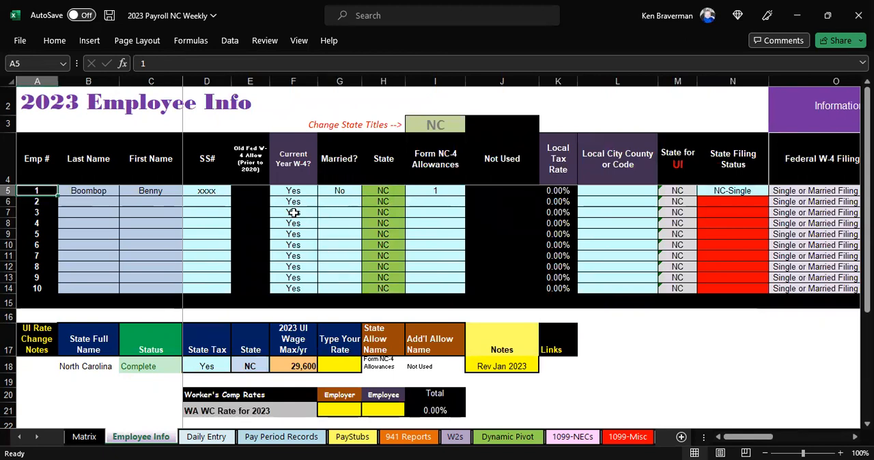
# Open the Daily Entry sheet and check the employee name choices for the January 4, 2023 row.
pyautogui.click(206, 436)
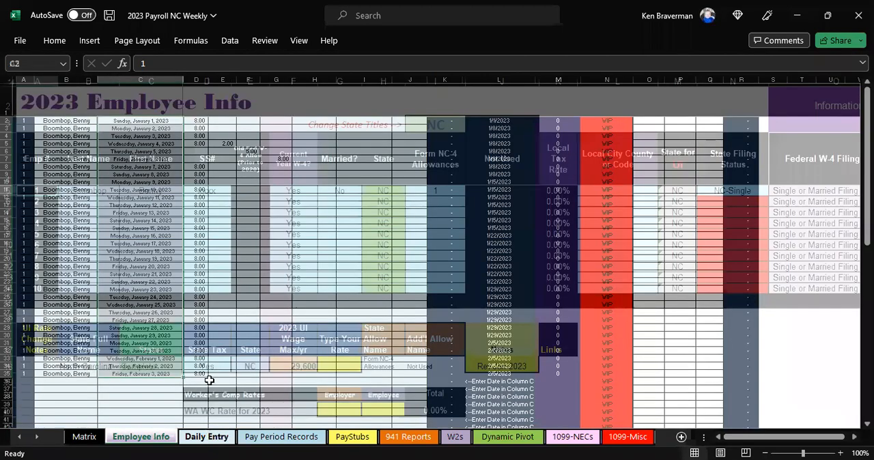
pyautogui.scroll(2, 99, 162)
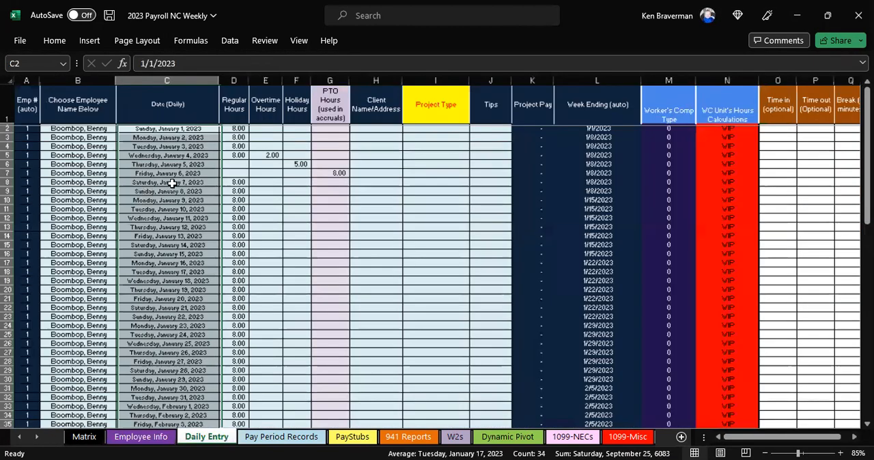
pyautogui.click(103, 172)
pyautogui.click(143, 173)
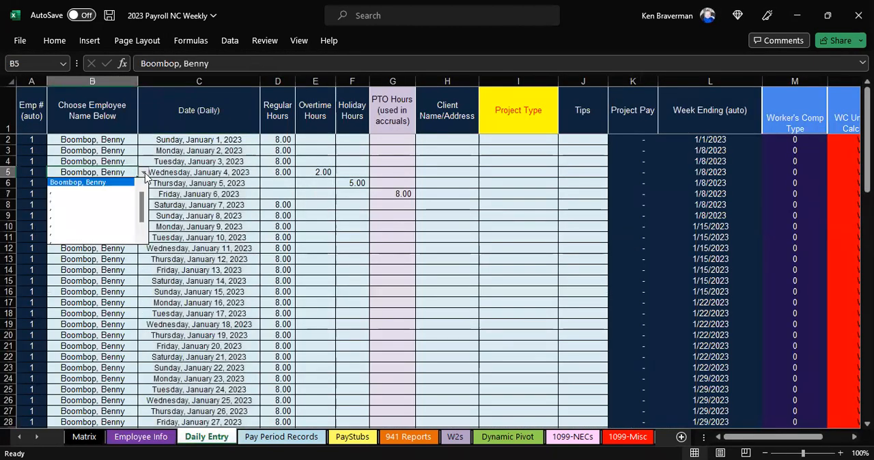
pyautogui.press('Escape')
# Review the Date, Regular Hours, Overtime Hours, Holiday Hours and PTO Hours entries for January 4 to 6, 2023.
pyautogui.click(252, 170)
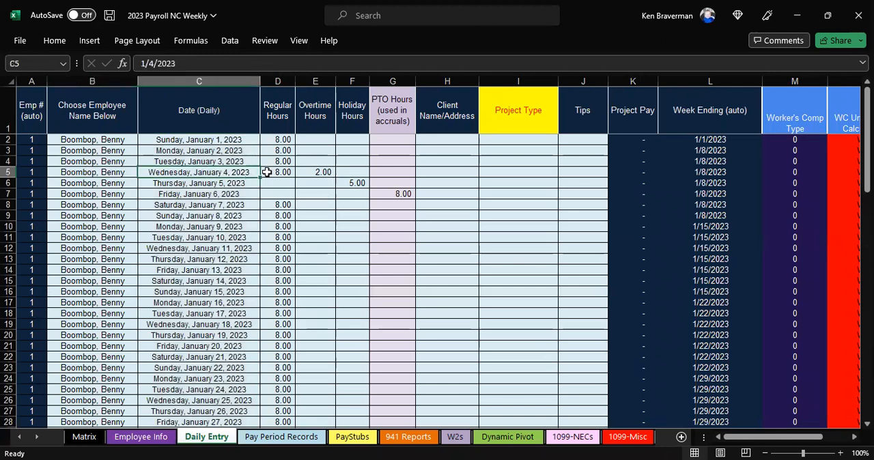
pyautogui.click(276, 172)
pyautogui.click(322, 172)
pyautogui.click(351, 181)
pyautogui.click(395, 191)
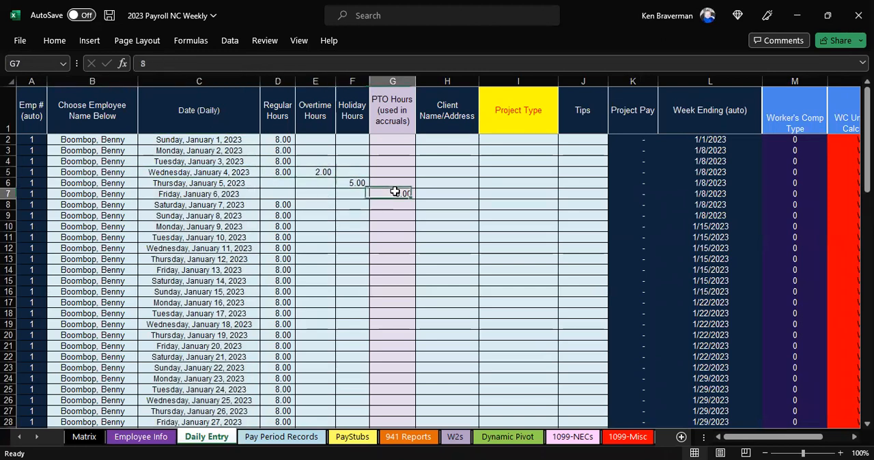
# Filter the Pay Period Records sheet by PP Ending to show only January 1, 2023.
pyautogui.click(281, 437)
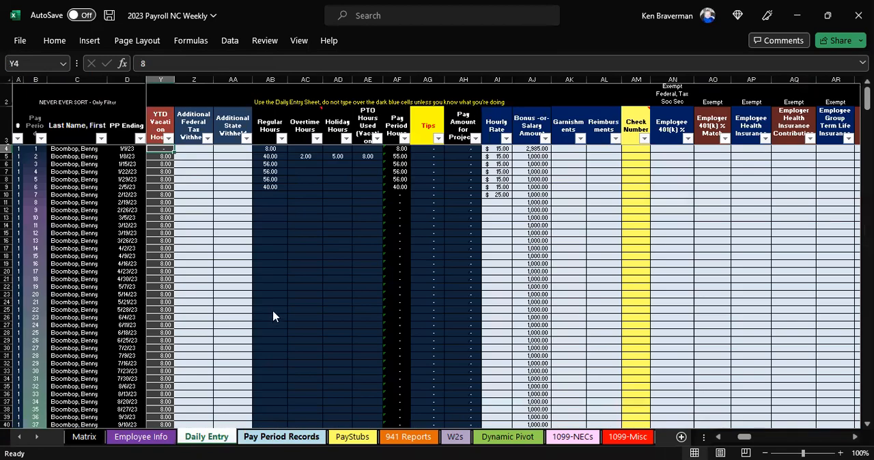
pyautogui.scroll(-1, 251, 263)
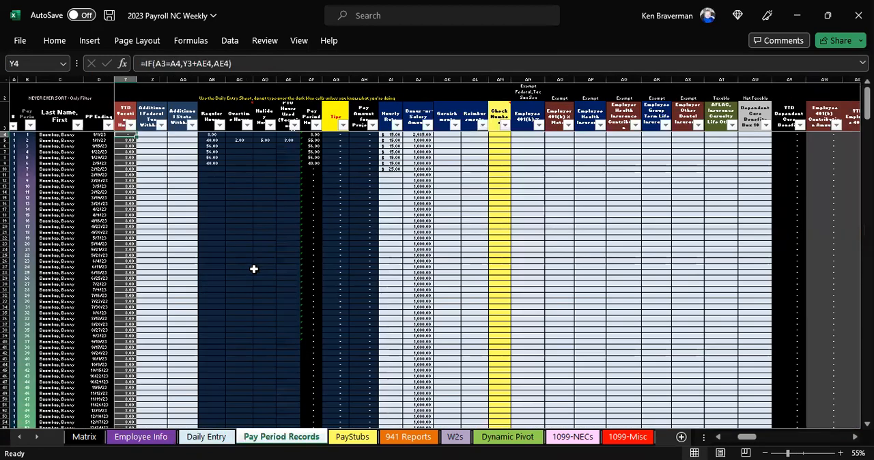
pyautogui.scroll(1, 251, 262)
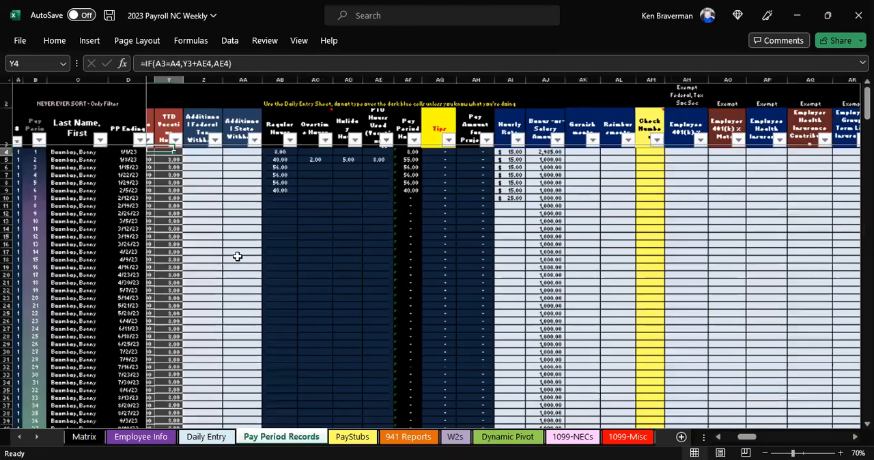
pyautogui.scroll(1, 244, 257)
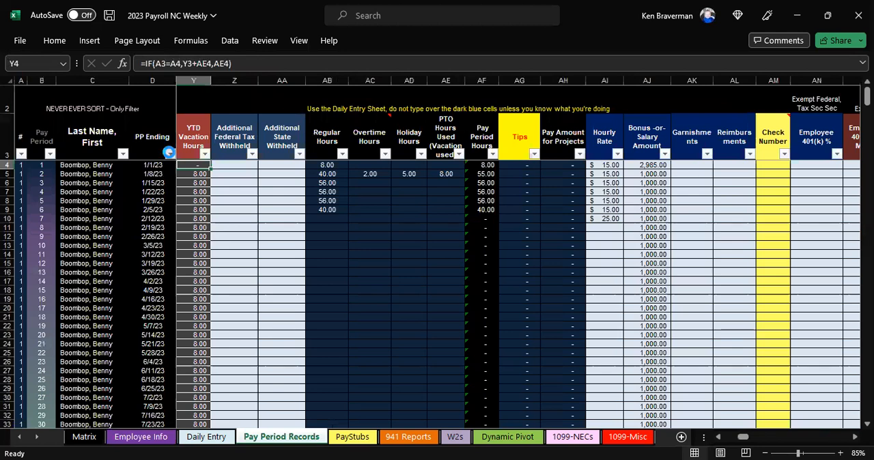
pyautogui.click(169, 152)
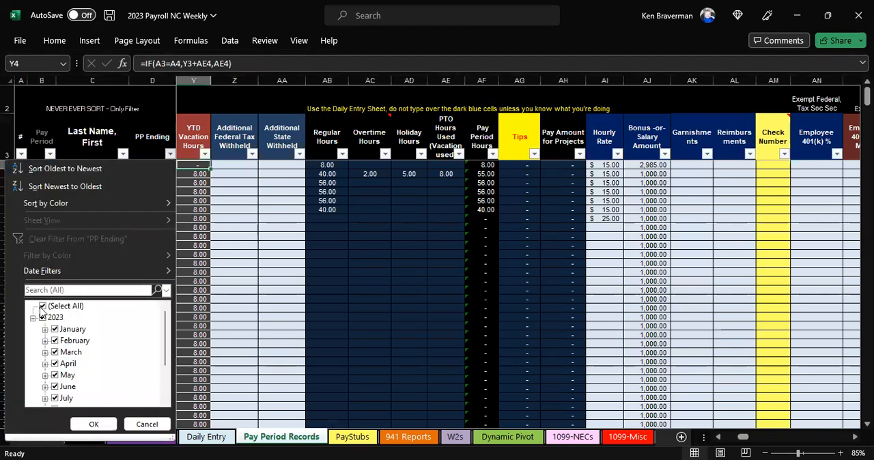
pyautogui.click(43, 306)
pyautogui.click(44, 329)
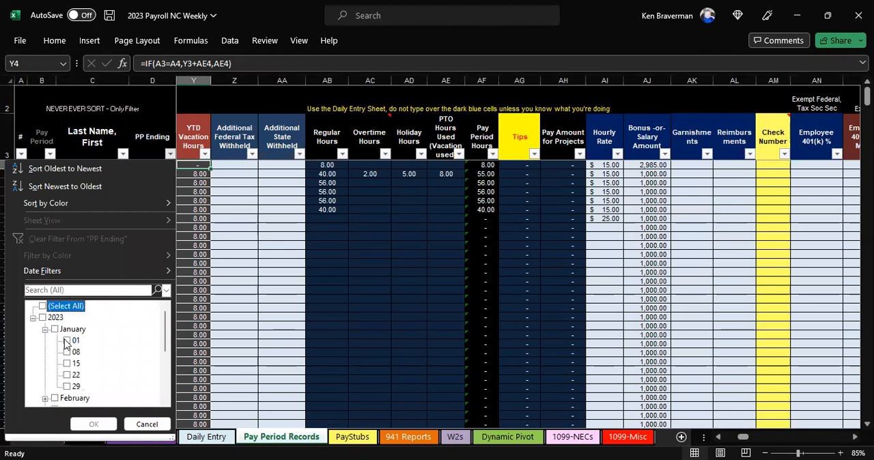
pyautogui.click(66, 340)
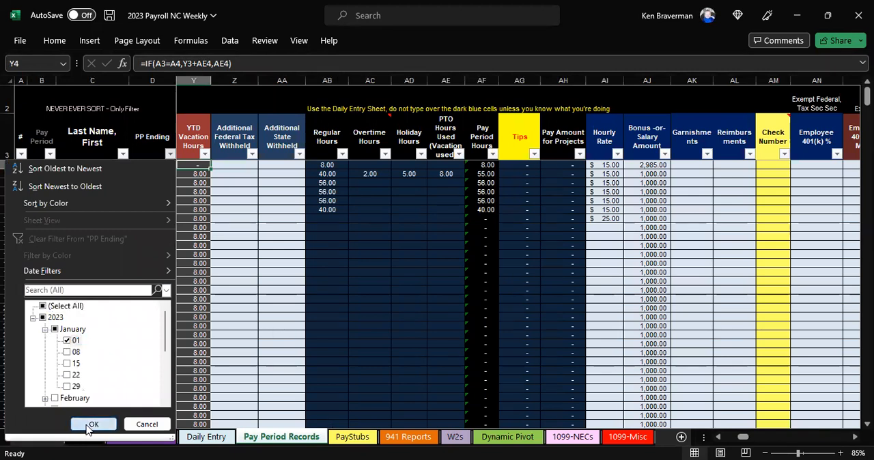
pyautogui.click(93, 424)
pyautogui.keyDown('ctrl'); pyautogui.scroll(2, 377, 299); pyautogui.keyUp('ctrl')
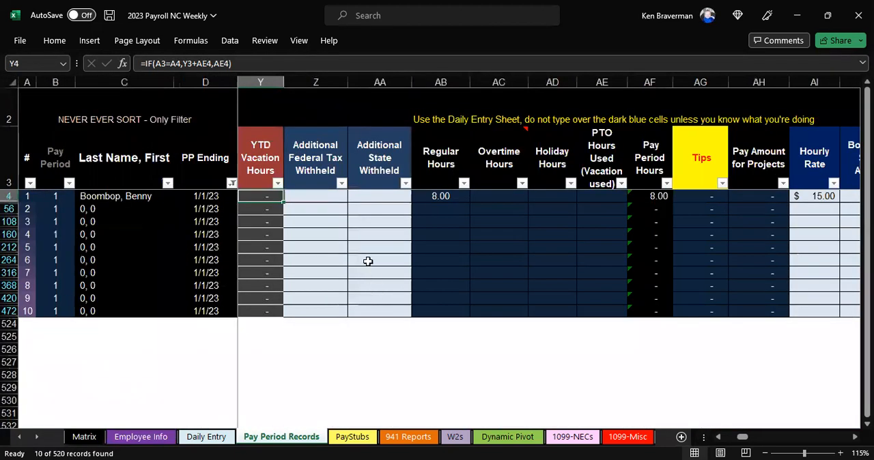
# Examine employee 1's Additional Federal Tax Withheld and Additional State Withheld cells in the filtered records.
pyautogui.press('Right')
pyautogui.press('Right')
pyautogui.press('Right')
# Examine employee 1's pay period formulas from Regular Hours through Pay Amount for Projects, including the Pay Period Hours sum.
pyautogui.press('Right')
pyautogui.press('Left')
pyautogui.press('Left')
pyautogui.press('Left')
pyautogui.press('Right')
pyautogui.press('Left')
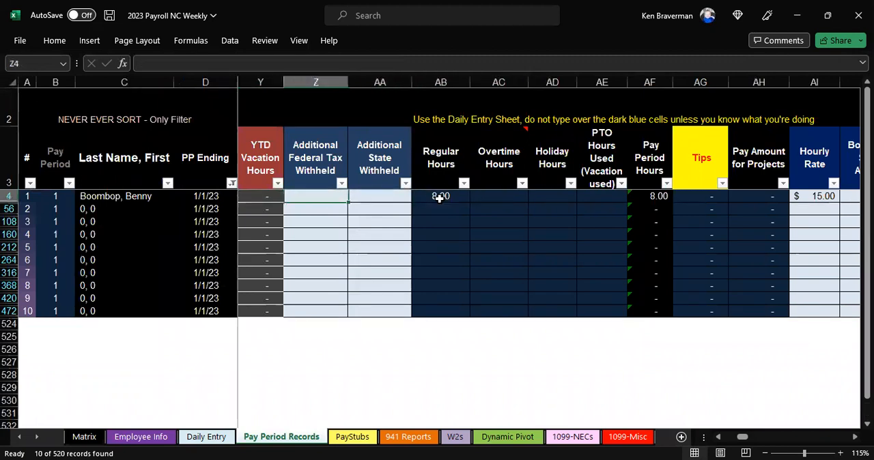
pyautogui.press('Right')
pyautogui.press('Right')
pyautogui.press('Right')
pyautogui.press('Right')
pyautogui.press('Right')
pyautogui.press('Right')
pyautogui.press('Right')
pyautogui.press('Right')
pyautogui.press('Right')
pyautogui.press('Right')
pyautogui.press('Right')
pyautogui.press('Right')
pyautogui.press('Right')
pyautogui.press('Right')
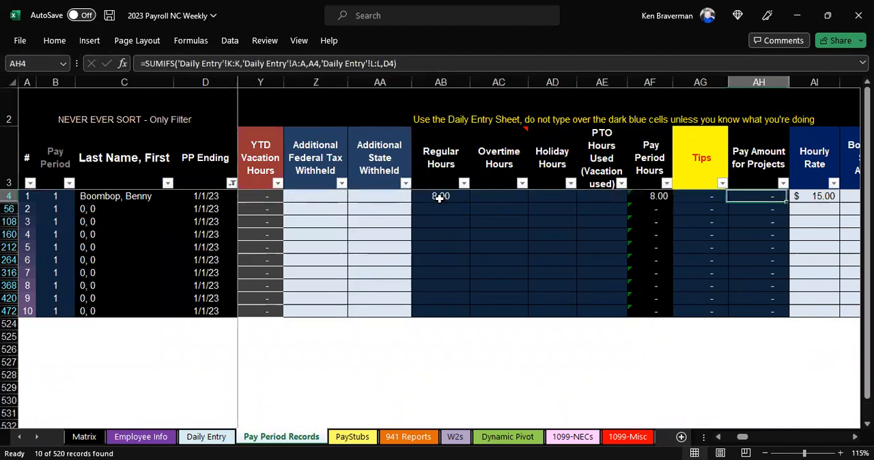
pyautogui.press('Left')
pyautogui.press('Left')
pyautogui.press('Left')
pyautogui.press('Left')
pyautogui.press('Left')
pyautogui.press('Left')
pyautogui.press('Left')
pyautogui.press('Left')
pyautogui.press('Left')
pyautogui.press('Left')
pyautogui.press('Left')
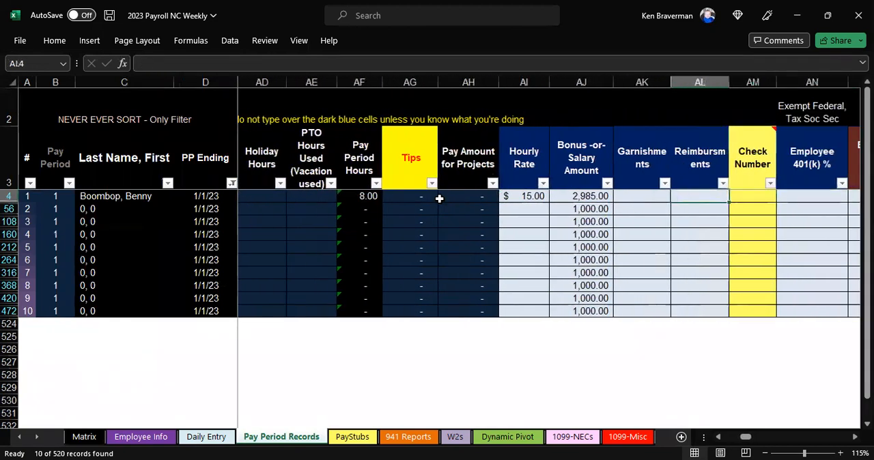
pyautogui.press('Left')
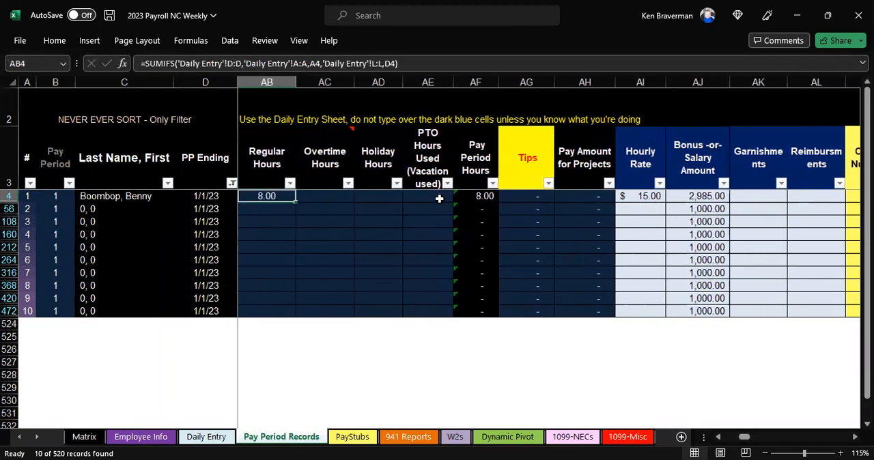
pyautogui.press('Right')
pyautogui.press('Right')
pyautogui.press('Right')
pyautogui.press('Right')
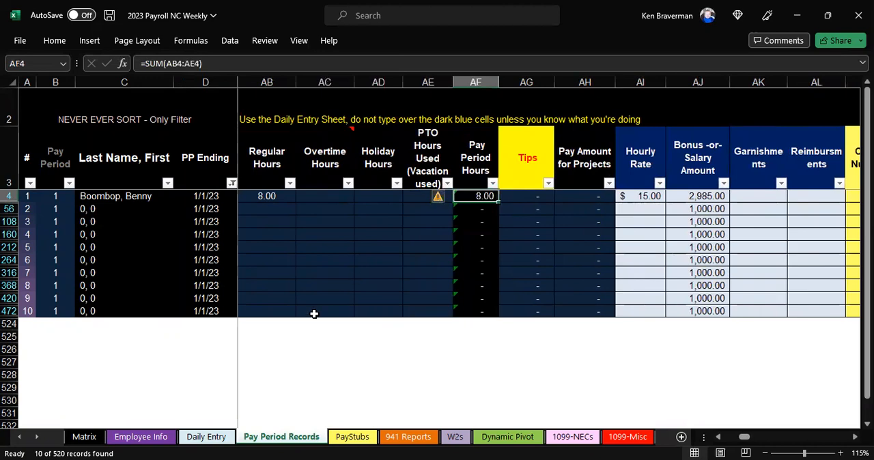
# Look through the January and February 2023 rows on the Daily Entry sheet that feed the pay period hours.
pyautogui.click(225, 441)
pyautogui.scroll(-4, 225, 299)
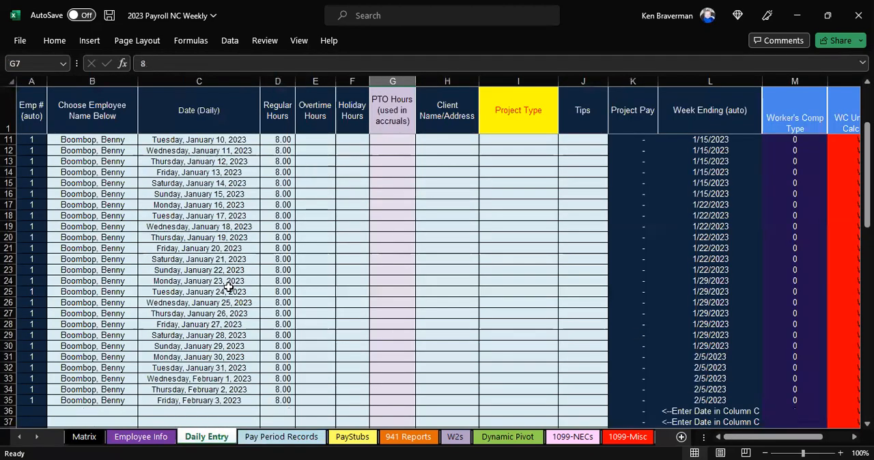
pyautogui.scroll(4, 225, 298)
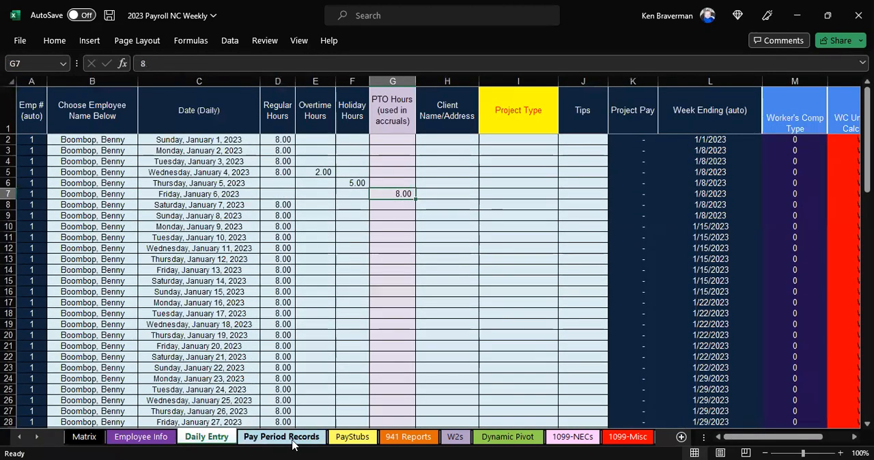
# Return to Pay Period Records and review employee 1's columns up to Employer Health Insurance Contribution, especially Hourly Rate and Bonus -or- Salary Amount.
pyautogui.click(295, 440)
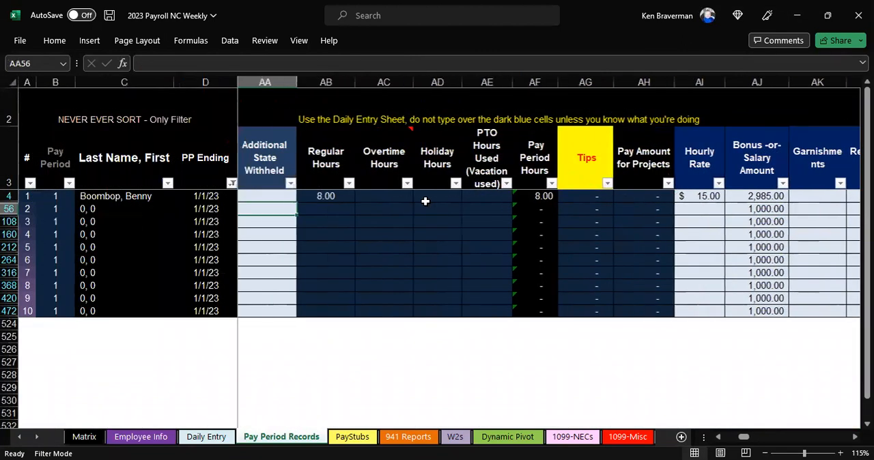
pyautogui.press('Right')
pyautogui.press('Right')
pyautogui.press('Right')
pyautogui.press('Right')
pyautogui.press('Right')
pyautogui.press('Right')
pyautogui.press('Right')
pyautogui.press('Right')
pyautogui.press('Right')
pyautogui.press('Right')
pyautogui.press('Right')
pyautogui.press('Right')
pyautogui.press('Right')
pyautogui.press('Right')
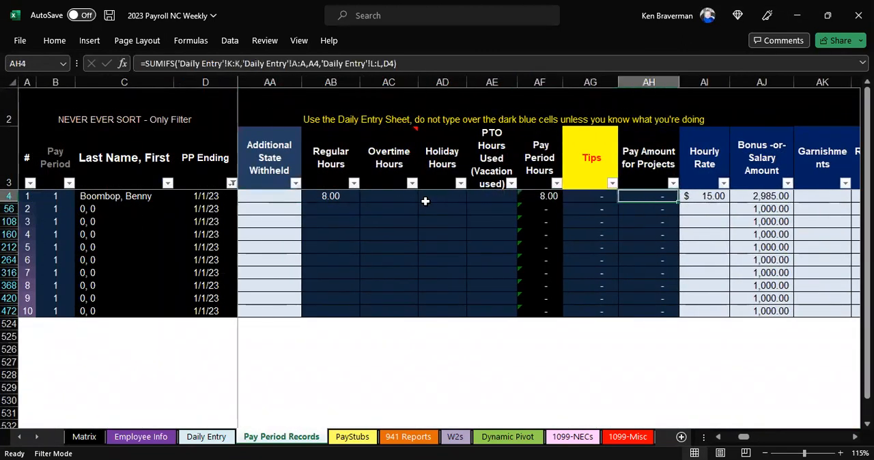
pyautogui.press('Right')
pyautogui.press('Right')
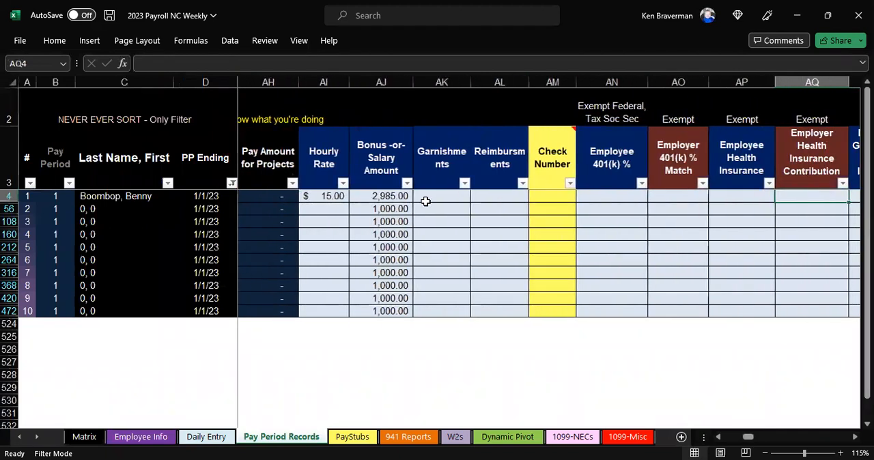
pyautogui.press('Left')
pyautogui.press('Left')
pyautogui.press('Left')
pyautogui.press('Left')
pyautogui.press('Left')
pyautogui.press('Left')
pyautogui.press('Left')
pyautogui.press('Left')
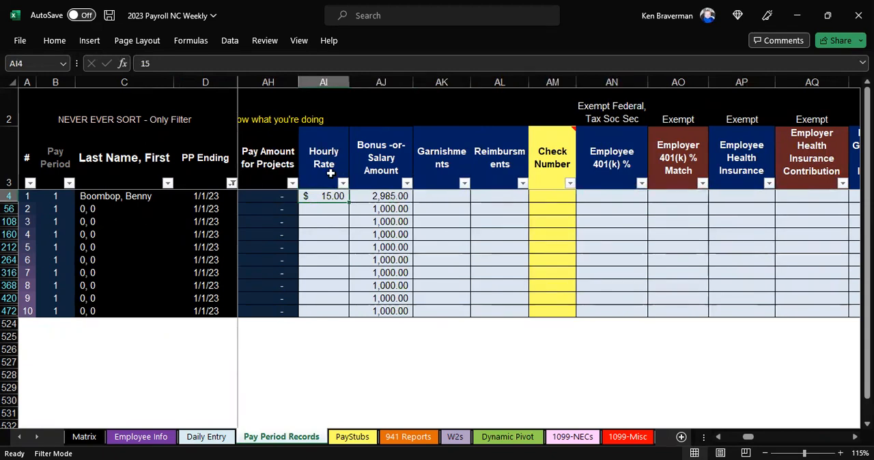
pyautogui.moveTo(321, 164); pyautogui.dragTo(325, 198)
pyautogui.moveTo(389, 182); pyautogui.dragTo(393, 198)
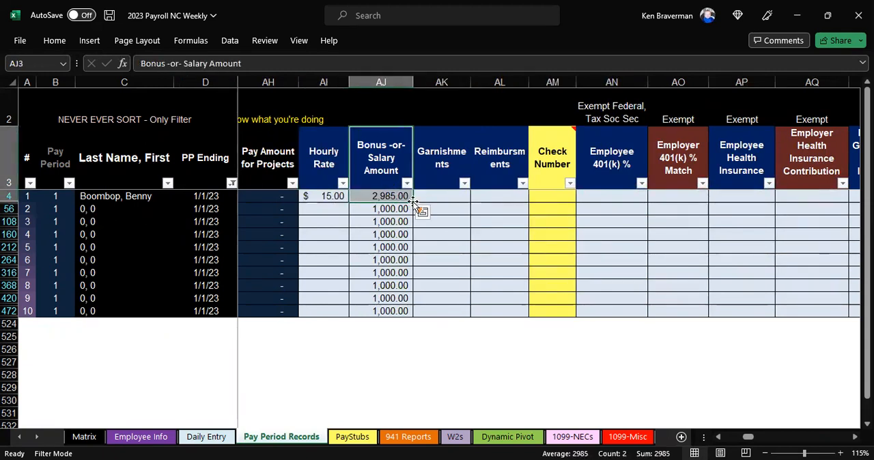
# Enter 50 for employee 1's Garnishments and 30 for Reimbursements in the January 1 pay period.
pyautogui.click(440, 196)
pyautogui.write('50')
pyautogui.press('Tab')
pyautogui.write('30')
pyautogui.press('Tab')
pyautogui.press('Tab')
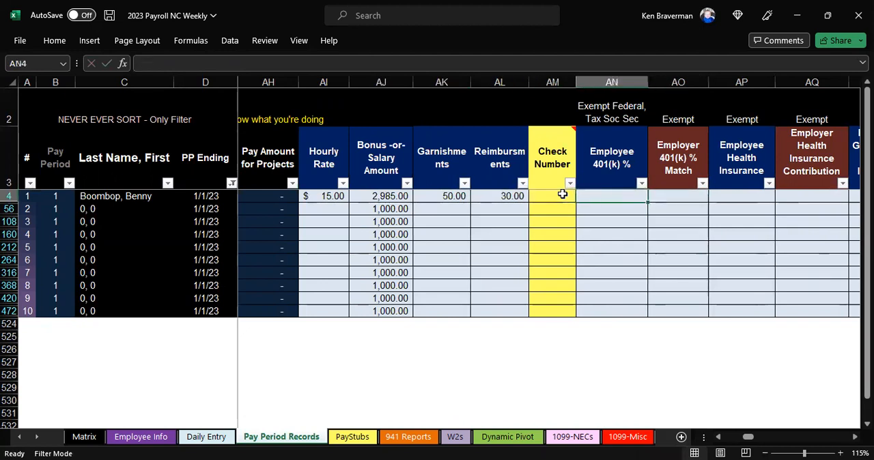
# Try 2% for employee 1's Employee 401(k) % and Employer 401(k) % Match, and clear both entries.
pyautogui.write('2%')
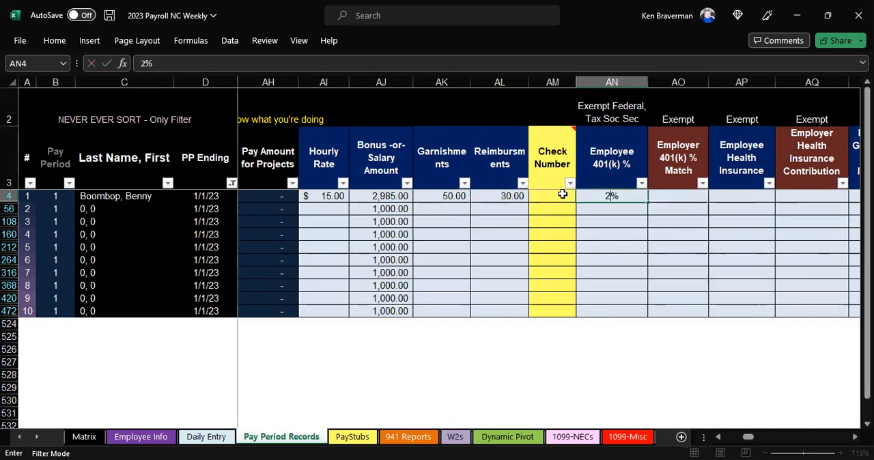
pyautogui.press('Tab')
pyautogui.press('Tab')
pyautogui.hotkey('shift', 'Tab')
pyautogui.write('2%')
pyautogui.press('Tab')
pyautogui.hotkey('shift', 'Tab')
pyautogui.press('Delete')
pyautogui.hotkey('shift', 'Tab')
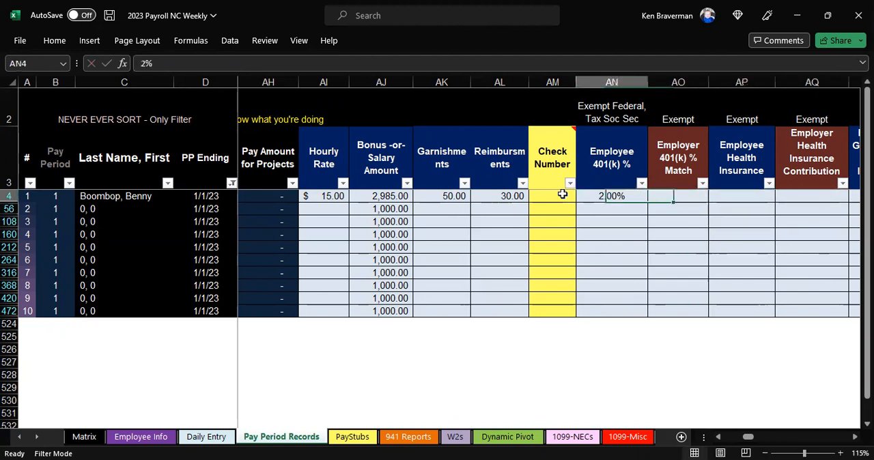
pyautogui.press('Delete')
# Examine the insurance and benefit columns from Employee Health Insurance through Dependent Care Benefits and the 401(k) totals.
pyautogui.press('Down')
pyautogui.press('Tab')
pyautogui.press('Tab')
pyautogui.press('Tab')
pyautogui.press('Tab')
pyautogui.press('Tab')
pyautogui.press('Tab')
pyautogui.press('Tab')
pyautogui.press('Tab')
pyautogui.press('Tab')
pyautogui.press('Tab')
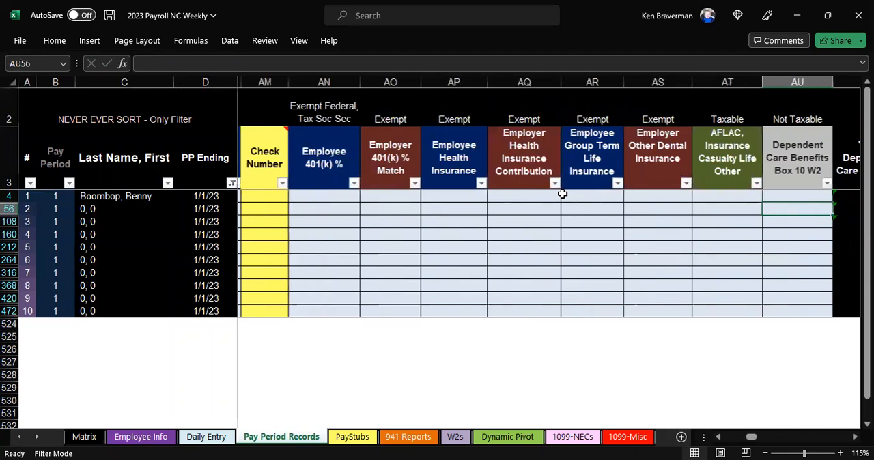
pyautogui.hotkey('shift', 'Tab')
pyautogui.hotkey('shift', 'Tab')
pyautogui.hotkey('shift', 'Tab')
pyautogui.hotkey('shift', 'Tab')
pyautogui.hotkey('shift', 'Tab')
# Review the pay entry columns from the 401(k) fields back to Regular Hours.
pyautogui.hotkey('shift', 'Tab')
pyautogui.hotkey('shift', 'Tab')
pyautogui.hotkey('shift', 'Tab')
pyautogui.hotkey('shift', 'Tab')
pyautogui.hotkey('shift', 'Tab')
pyautogui.hotkey('shift', 'Tab')
pyautogui.hotkey('shift', 'Tab')
pyautogui.hotkey('shift', 'Tab')
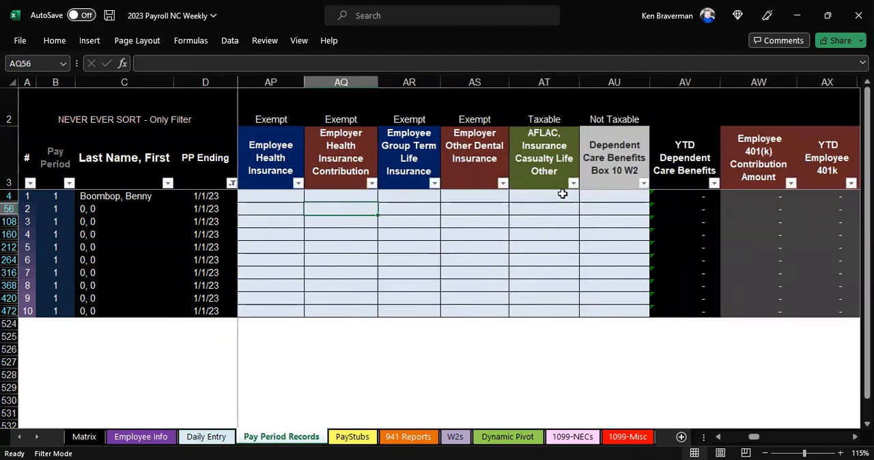
pyautogui.hotkey('shift', 'Tab')
pyautogui.hotkey('shift', 'Tab')
pyautogui.hotkey('shift', 'Tab')
pyautogui.hotkey('shift', 'Tab')
pyautogui.hotkey('shift', 'Tab')
pyautogui.hotkey('shift', 'Tab')
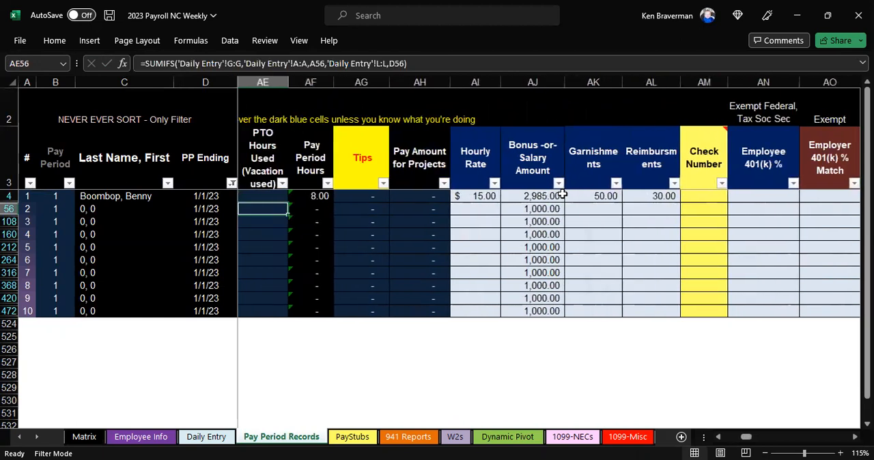
pyautogui.keyDown('ctrl'); pyautogui.scroll(-1, 537, 208); pyautogui.keyUp('ctrl')
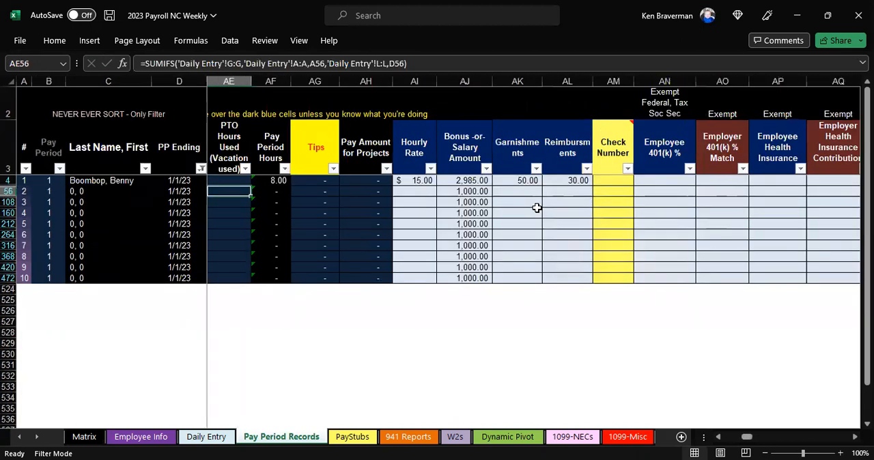
pyautogui.hotkey('shift', 'Tab')
pyautogui.hotkey('shift', 'Tab')
pyautogui.hotkey('shift', 'Tab')
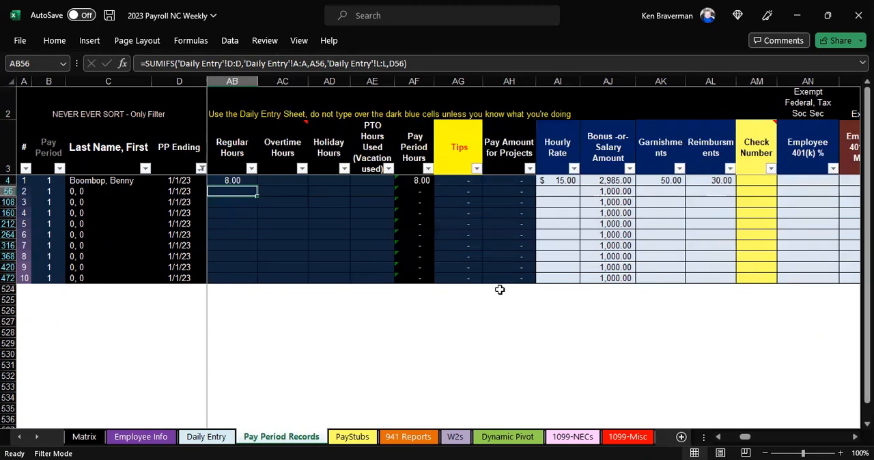
# Open the PayStubs sheet, try the next employee's stub, and return the employee selection to employee 1.
pyautogui.click(351, 437)
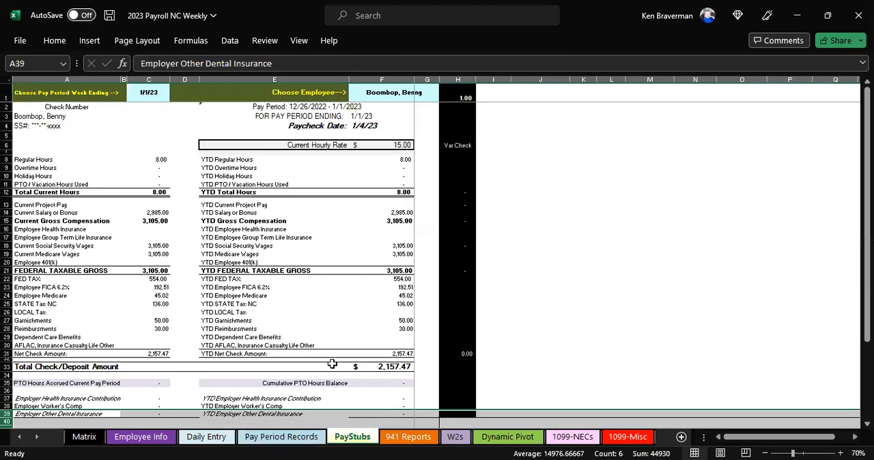
pyautogui.click(426, 93)
pyautogui.click(444, 96)
pyautogui.click(425, 120)
pyautogui.click(444, 96)
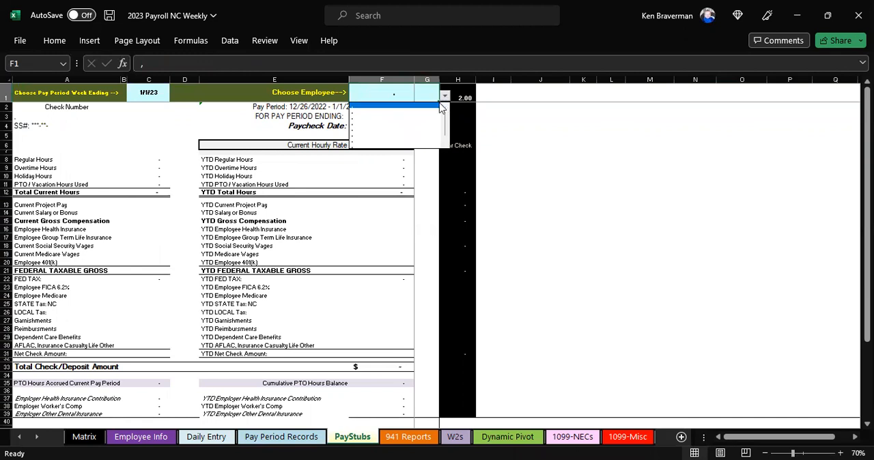
pyautogui.click(423, 107)
pyautogui.scroll(2, 336, 185)
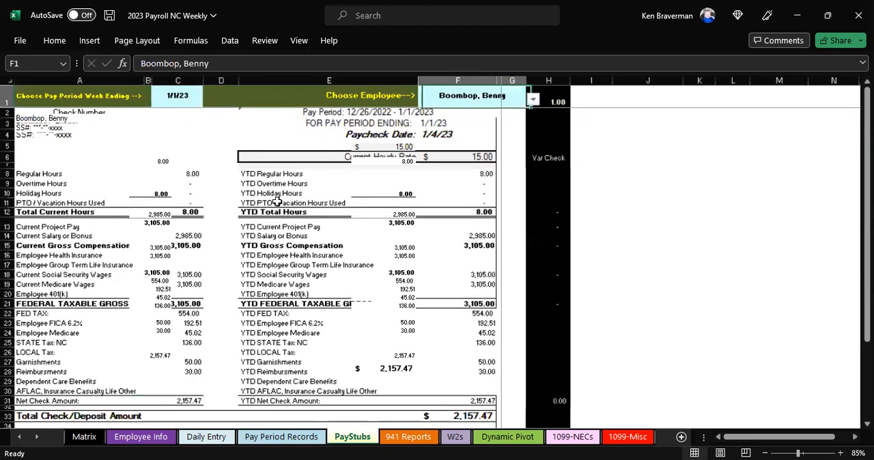
# Set the pay stub's week ending to 1/8/23 and review its year-to-date amounts and tax withholdings.
pyautogui.click(235, 102)
pyautogui.click(245, 107)
pyautogui.click(232, 125)
pyautogui.scroll(-2, 566, 173)
pyautogui.moveTo(569, 151); pyautogui.dragTo(571, 352)
pyautogui.moveTo(219, 326); pyautogui.dragTo(220, 318)
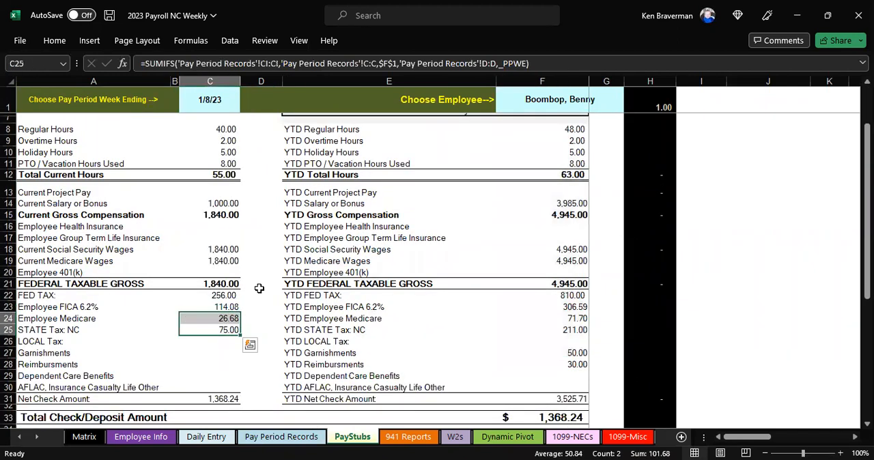
# Check the Current Gross Compensation on the 1/8/23 pay stub.
pyautogui.scroll(1, 260, 287)
pyautogui.scroll(1, 270, 273)
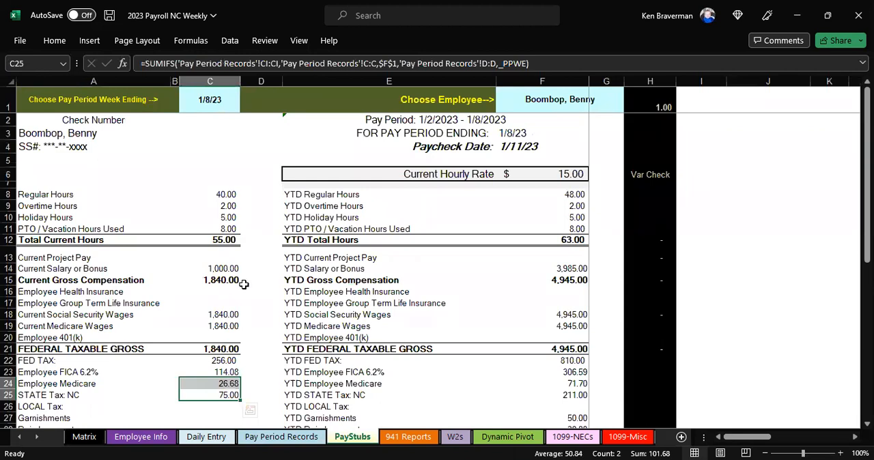
pyautogui.click(217, 290)
pyautogui.click(222, 277)
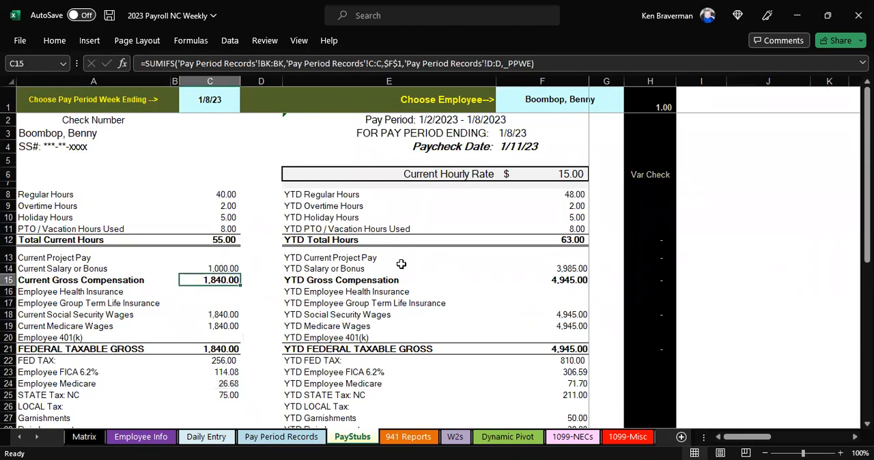
pyautogui.scroll(-2, 401, 264)
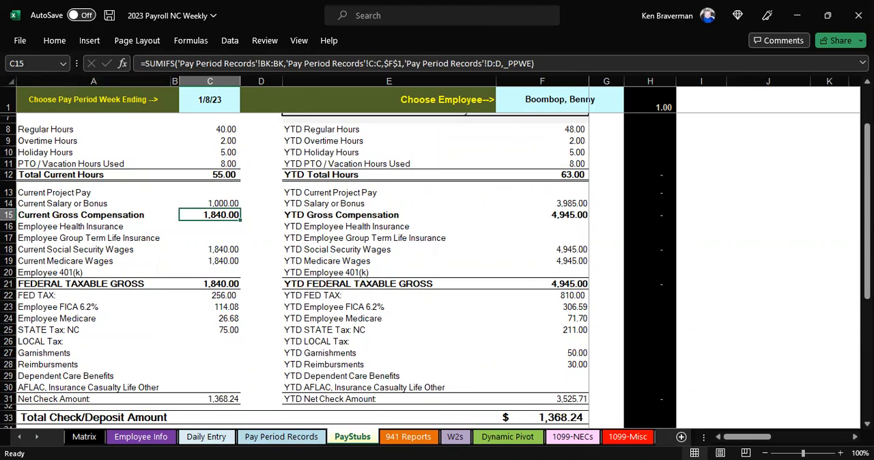
# Switch to the PaycheckCity North Carolina salary calculator in the browser, reopen its inputs for editing, and set Gross Pay to 1840.
pyautogui.hotkey('alt', 'Tab')
pyautogui.scroll(-12, 221, 246)
pyautogui.scroll(-4, 255, 133)
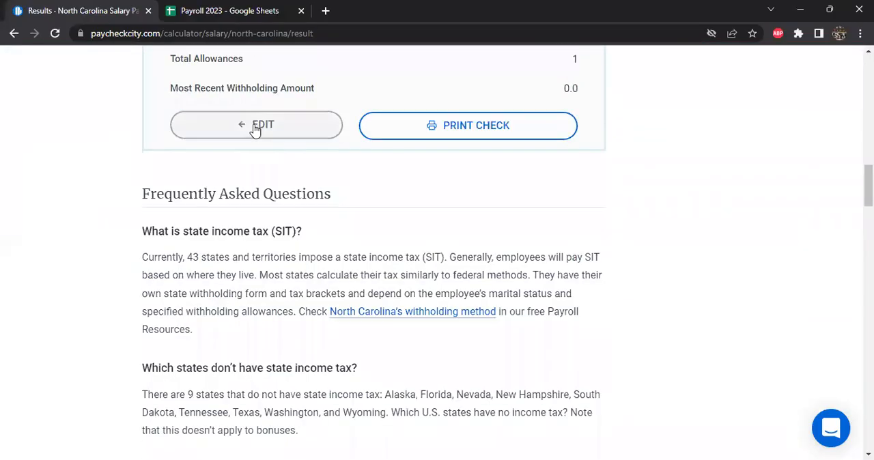
pyautogui.click(254, 126)
pyautogui.scroll(-4, 476, 252)
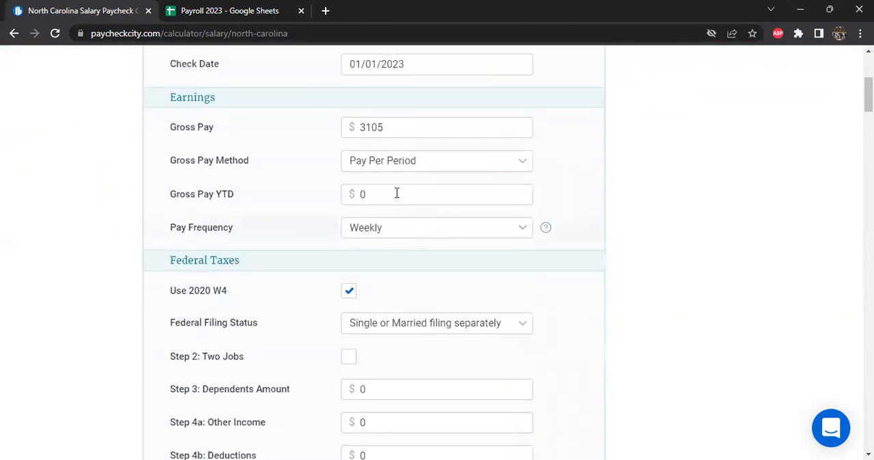
pyautogui.doubleClick(391, 123)
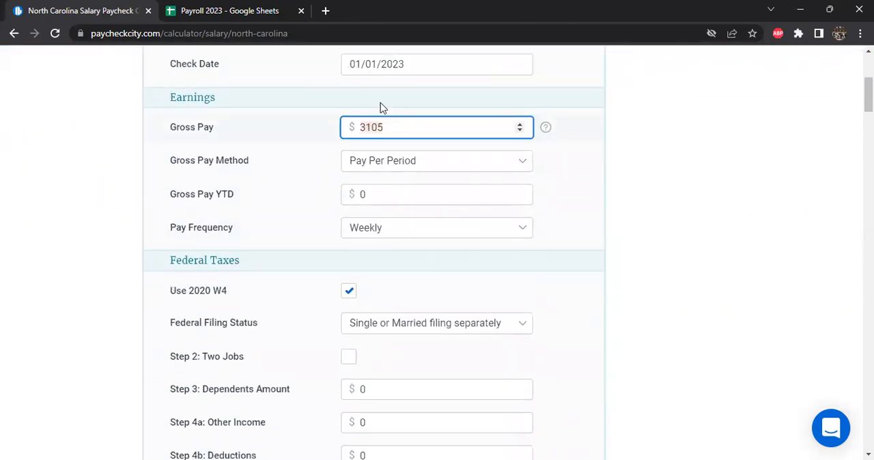
pyautogui.press('BackSpace')
pyautogui.write('184')
pyautogui.hotkey('alt', 'Tab')
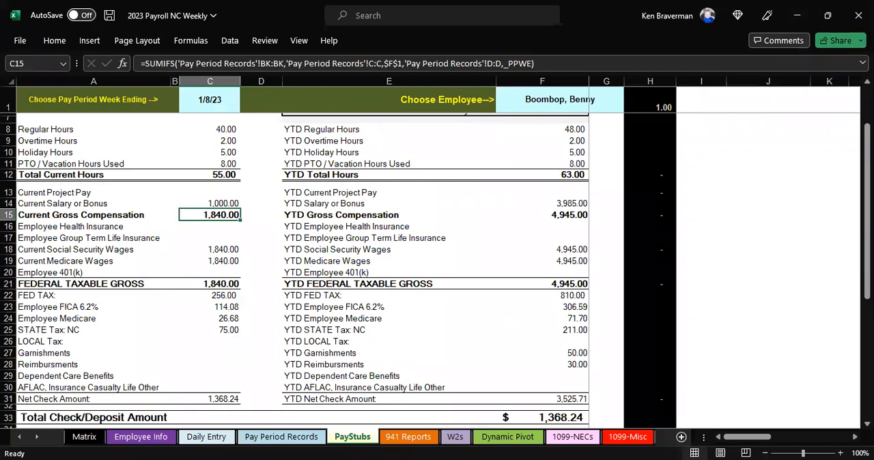
pyautogui.hotkey('alt', 'Tab')
# Review the federal and North Carolina filing settings, keeping Single or Married Filing Separately, and calculate the paycheck.
pyautogui.scroll(-2, 402, 228)
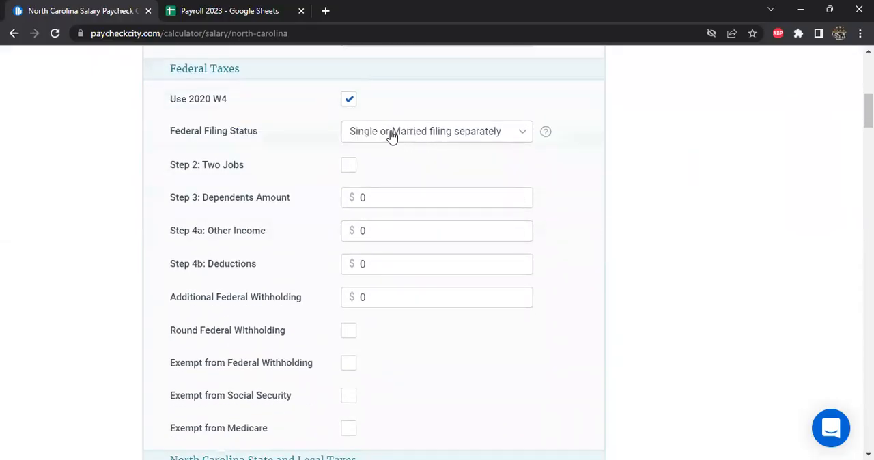
pyautogui.scroll(-2, 382, 230)
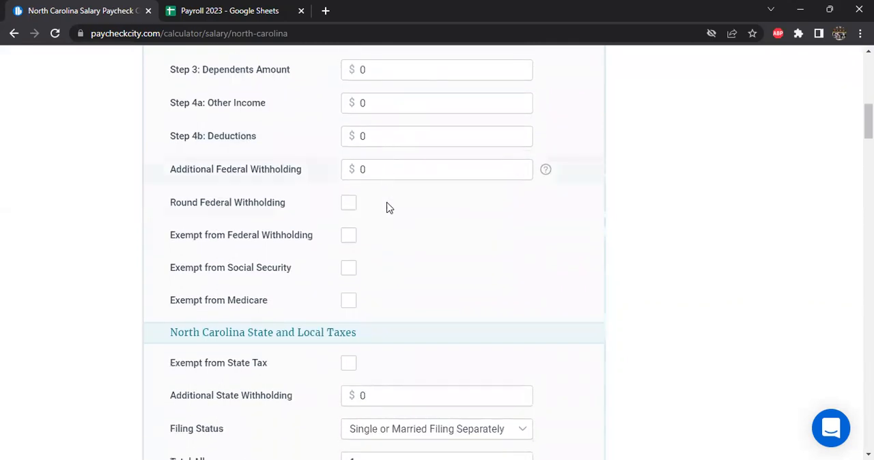
pyautogui.scroll(-2, 387, 207)
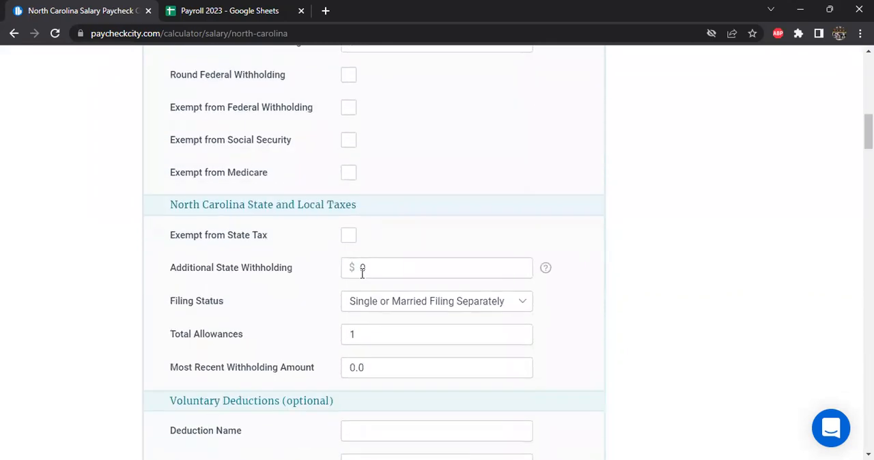
pyautogui.click(389, 307)
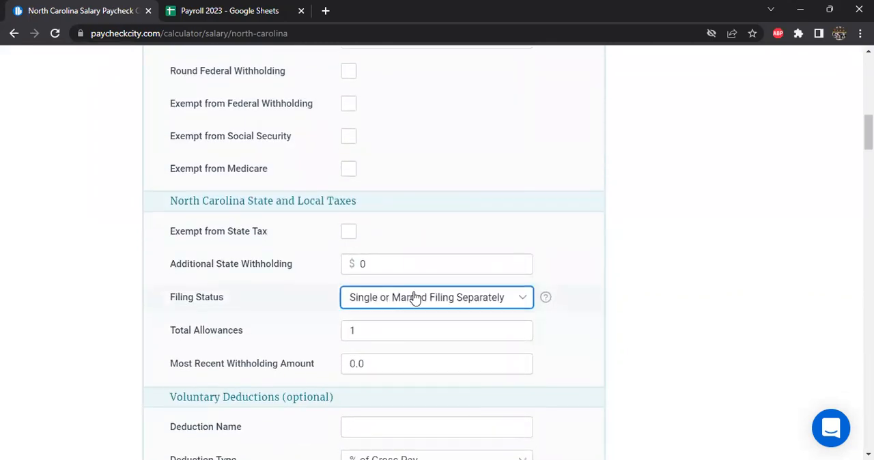
pyautogui.scroll(-1, 414, 298)
pyautogui.scroll(-3, 404, 303)
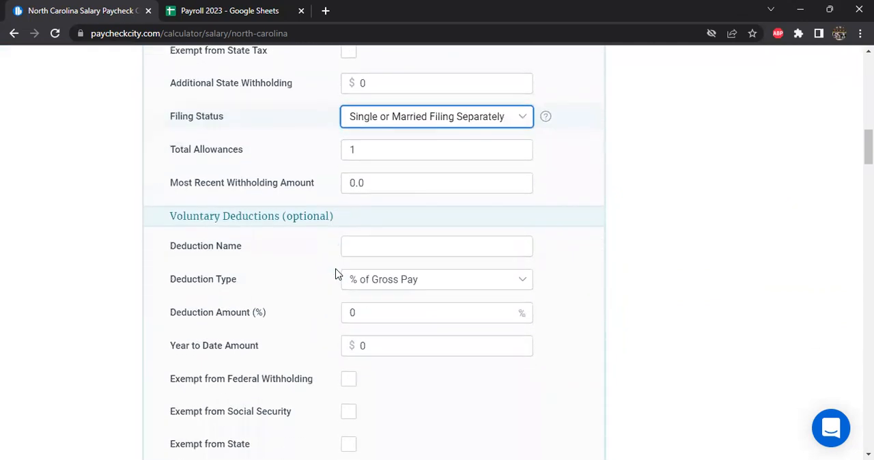
pyautogui.scroll(3, 400, 204)
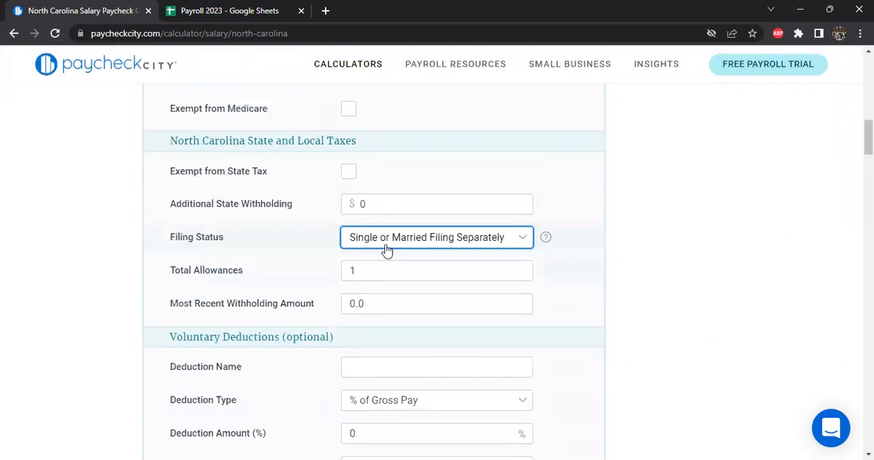
pyautogui.scroll(-5, 387, 250)
pyautogui.click(385, 351)
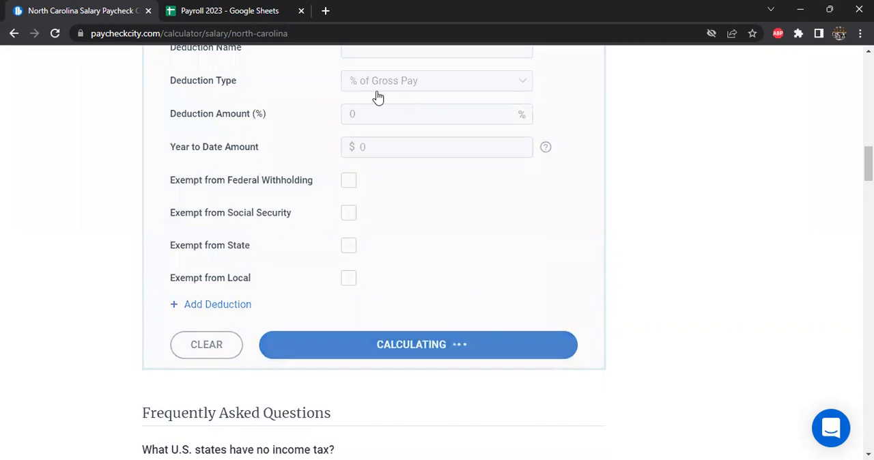
# Compare PaycheckCity's federal, Social Security, Medicare, state and net pay results with the Excel pay stub.
pyautogui.scroll(-1, 410, 236)
pyautogui.scroll(-4, 410, 237)
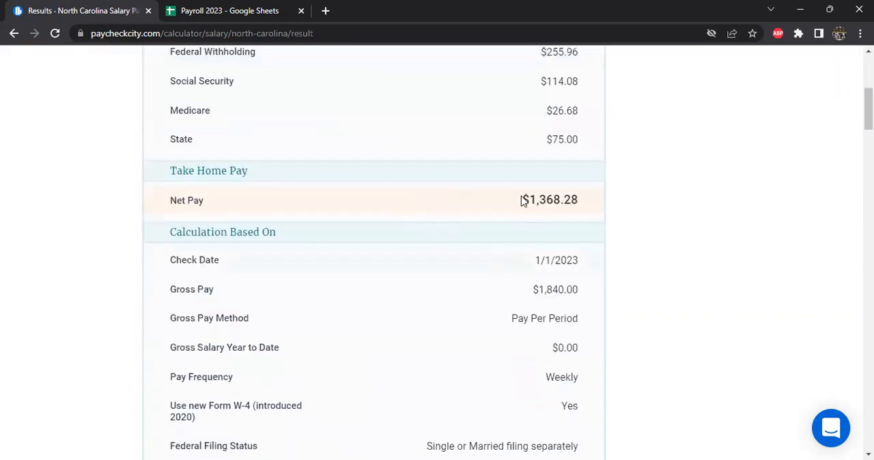
pyautogui.scroll(1, 561, 110)
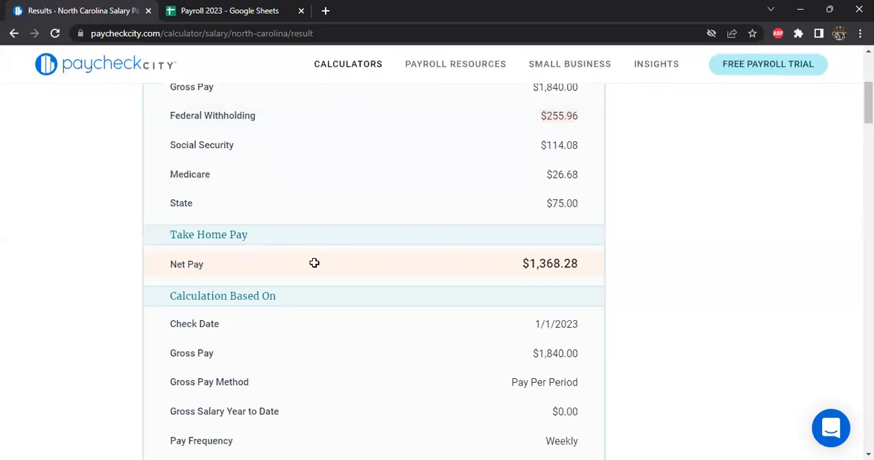
pyautogui.hotkey('alt', 'Tab')
pyautogui.click(227, 263)
pyautogui.click(230, 296)
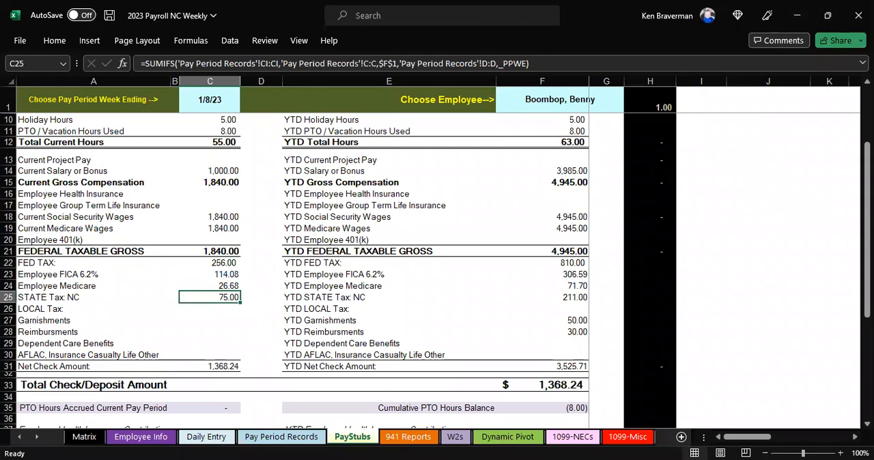
pyautogui.hotkey('alt', 'Tab')
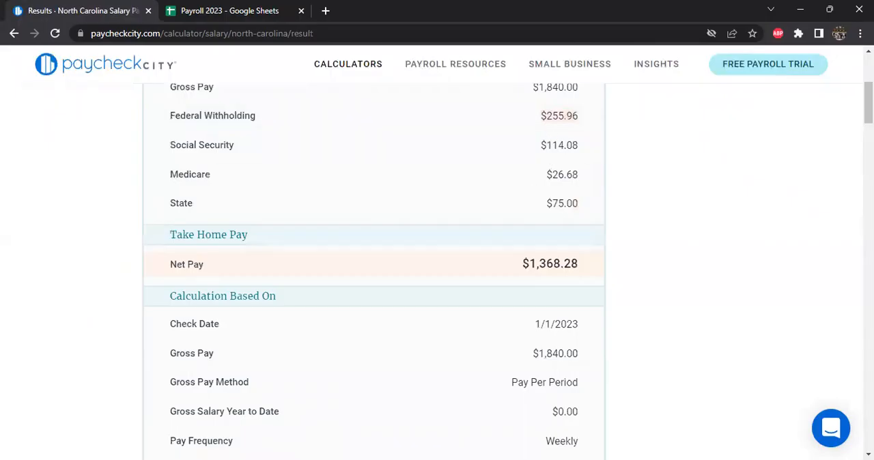
pyautogui.hotkey('alt', 'Tab')
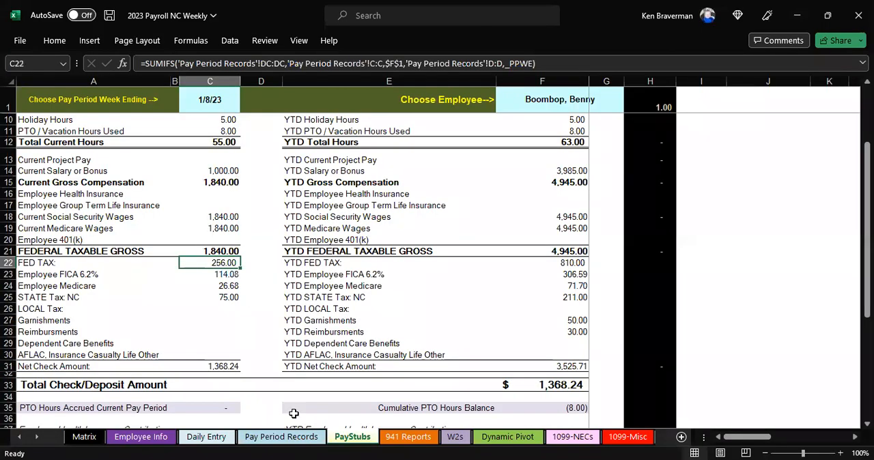
# Open the Pay Period Records sheet and clear the PP Ending filter to show all pay periods.
pyautogui.click(281, 436)
pyautogui.click(458, 147)
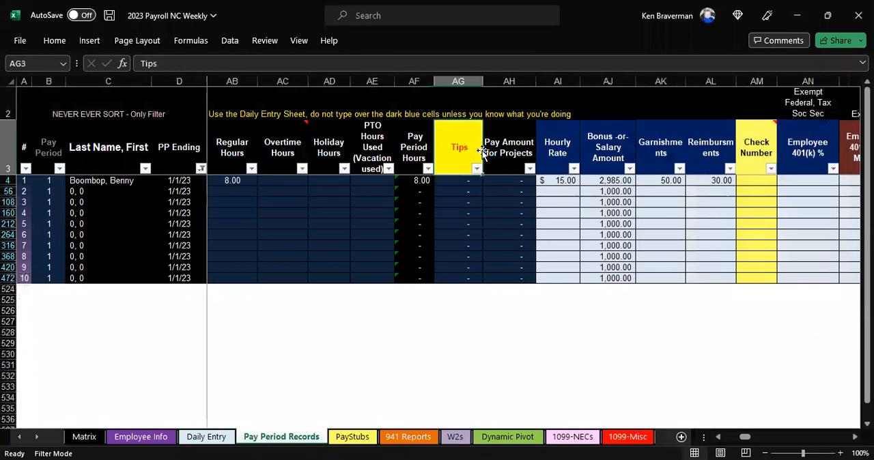
pyautogui.press('Right')
pyautogui.press('Right')
pyautogui.press('Right')
pyautogui.press('Right')
pyautogui.press('Right')
pyautogui.press('Right')
pyautogui.press('Right')
pyautogui.press('Right')
pyautogui.press('Right')
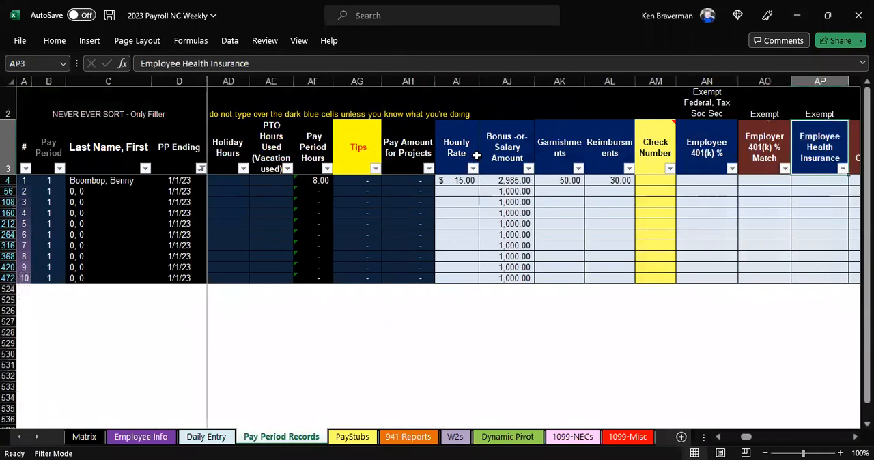
pyautogui.click(176, 149)
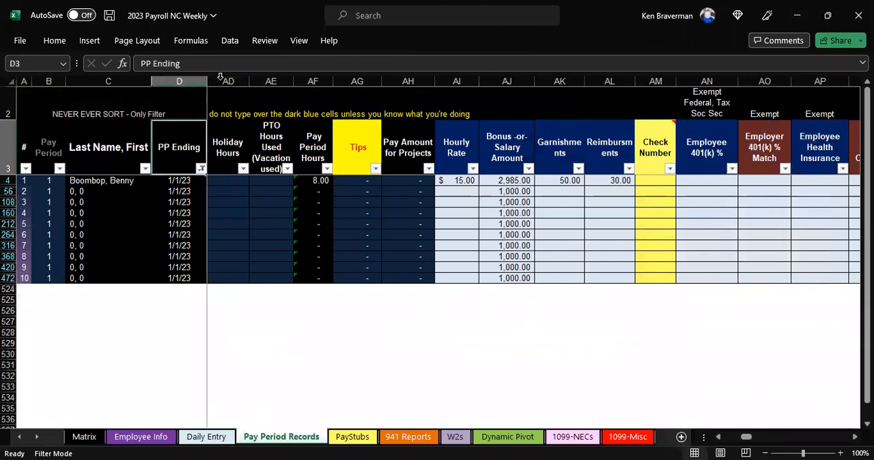
pyautogui.click(229, 43)
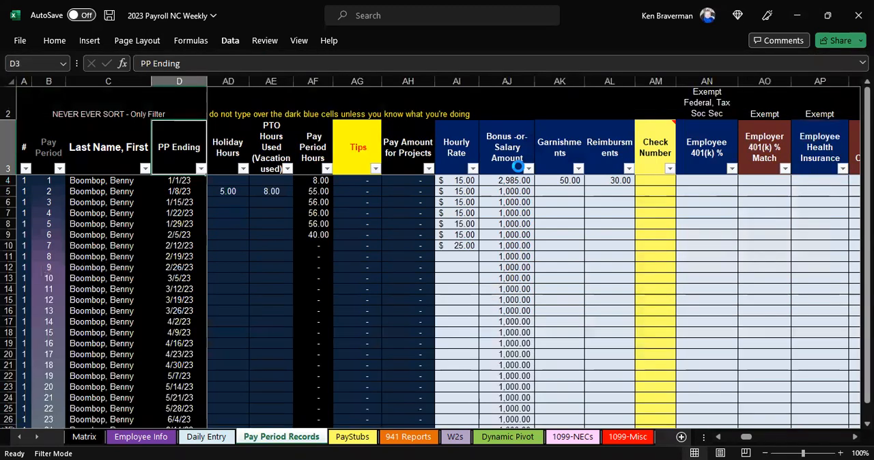
# Examine the Pay Period Records columns from the filing status fields through the annualized wage and Old W-4 withholding calculations.
pyautogui.press('Down')
pyautogui.press('Right')
pyautogui.press('Right')
pyautogui.press('Right')
pyautogui.press('Right')
pyautogui.press('Right')
pyautogui.press('Right')
pyautogui.press('Right')
pyautogui.press('Right')
pyautogui.press('Right')
pyautogui.press('Right')
pyautogui.press('Right')
pyautogui.press('Right')
pyautogui.press('Right')
pyautogui.press('Right')
pyautogui.press('Right')
pyautogui.press('Right')
pyautogui.press('Right')
pyautogui.press('Right')
pyautogui.press('Right')
pyautogui.press('Right')
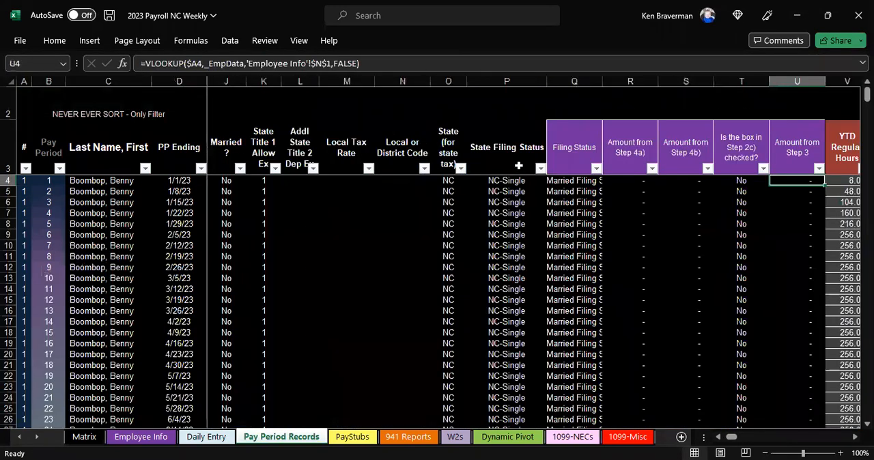
pyautogui.press('Up')
pyautogui.press('Right')
pyautogui.press('Right')
pyautogui.press('Right')
pyautogui.press('Right')
pyautogui.press('Right')
pyautogui.press('Right')
pyautogui.press('Right')
pyautogui.press('Right')
pyautogui.press('Right')
pyautogui.press('Right')
pyautogui.press('Right')
pyautogui.press('Right')
pyautogui.press('Right')
pyautogui.press('Right')
pyautogui.press('Right')
pyautogui.press('Right')
pyautogui.press('Right')
pyautogui.press('Right')
pyautogui.press('Right')
pyautogui.press('Right')
pyautogui.press('Right')
pyautogui.press('Right')
pyautogui.press('Right')
pyautogui.press('Right')
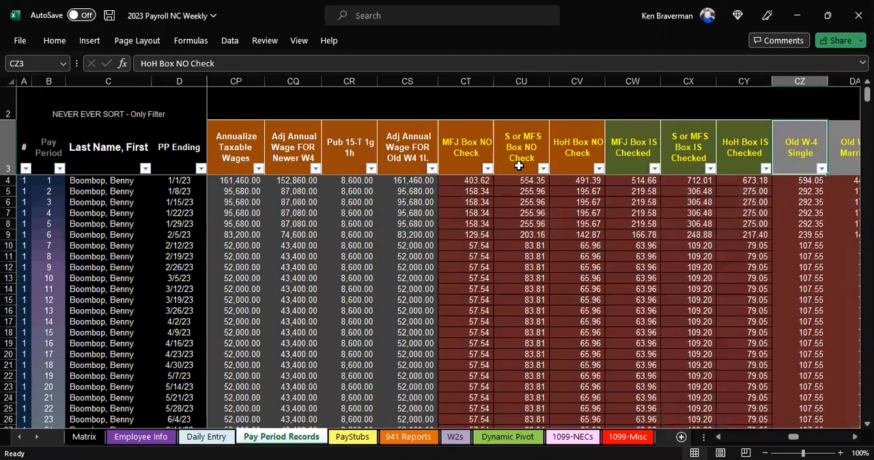
pyautogui.press('Right')
pyautogui.press('Right')
pyautogui.press('Right')
pyautogui.press('Right')
pyautogui.press('Right')
pyautogui.press('Right')
pyautogui.press('Right')
pyautogui.press('Right')
pyautogui.press('Right')
pyautogui.press('Right')
pyautogui.press('Right')
pyautogui.press('Left')
pyautogui.press('Left')
pyautogui.press('Left')
pyautogui.press('Left')
pyautogui.press('Left')
pyautogui.press('Left')
pyautogui.press('Left')
pyautogui.press('Left')
pyautogui.press('Left')
pyautogui.press('Left')
pyautogui.press('Left')
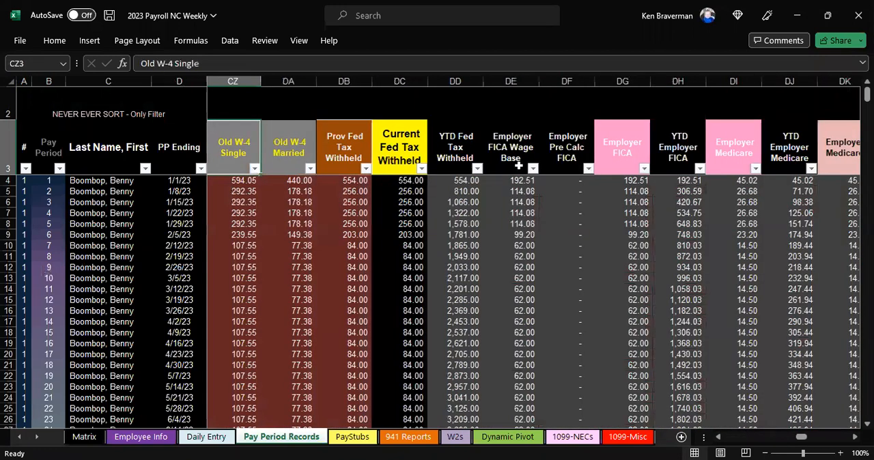
# Expand the formula display for DB4 under Prov Fed Tax Withheld and change its ROUND argument to 2 decimal places.
pyautogui.press('Right')
pyautogui.press('Right')
pyautogui.press('Right')
pyautogui.press('Down')
pyautogui.press('Left')
pyautogui.press('Up')
pyautogui.press('Down')
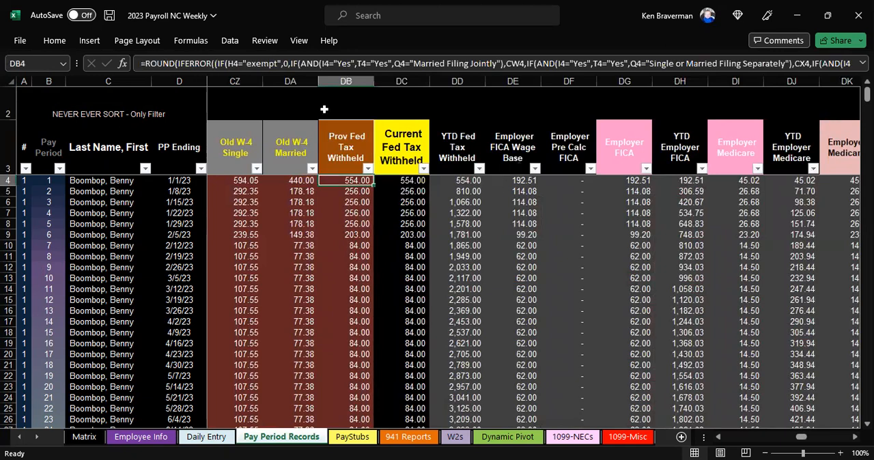
pyautogui.moveTo(331, 81); pyautogui.dragTo(325, 101)
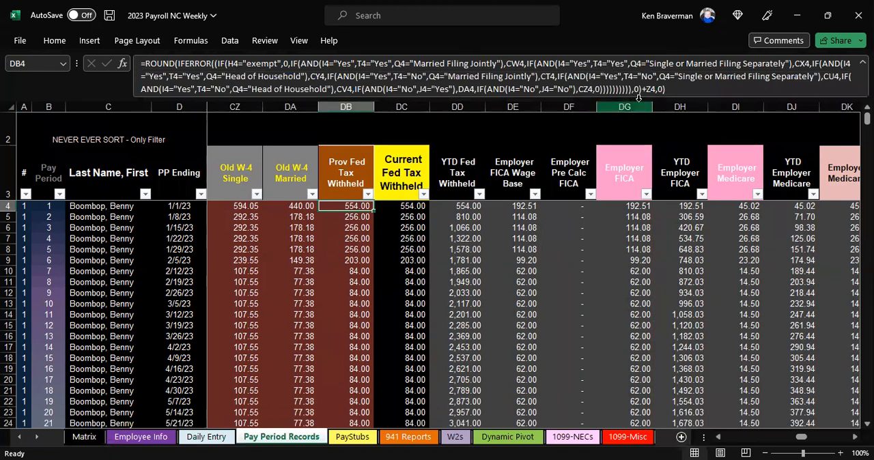
pyautogui.click(660, 90)
pyautogui.write('2')
pyautogui.hotkey('ctrl', 'Return')
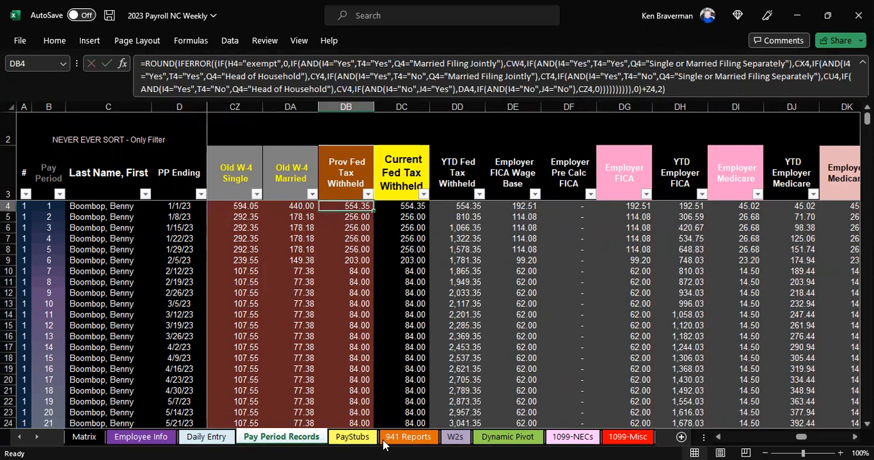
# Check the FED TAX amount on the PayStubs sheet and return to Pay Period Records.
pyautogui.click(353, 436)
pyautogui.click(226, 288)
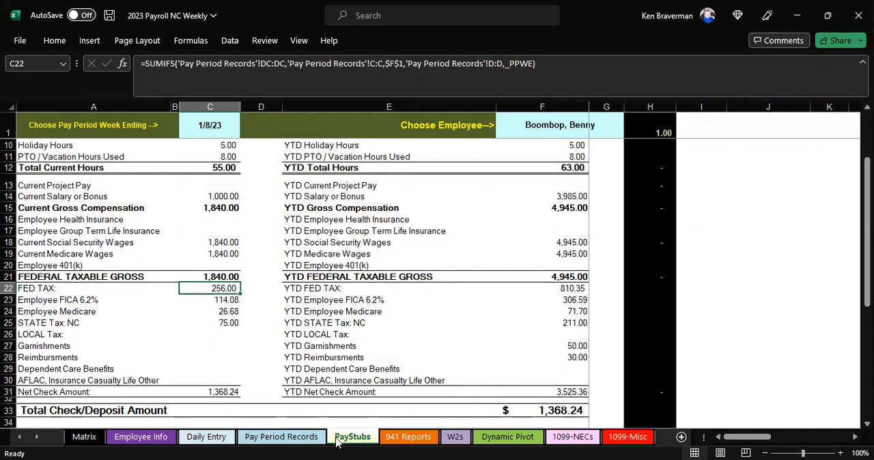
pyautogui.click(281, 436)
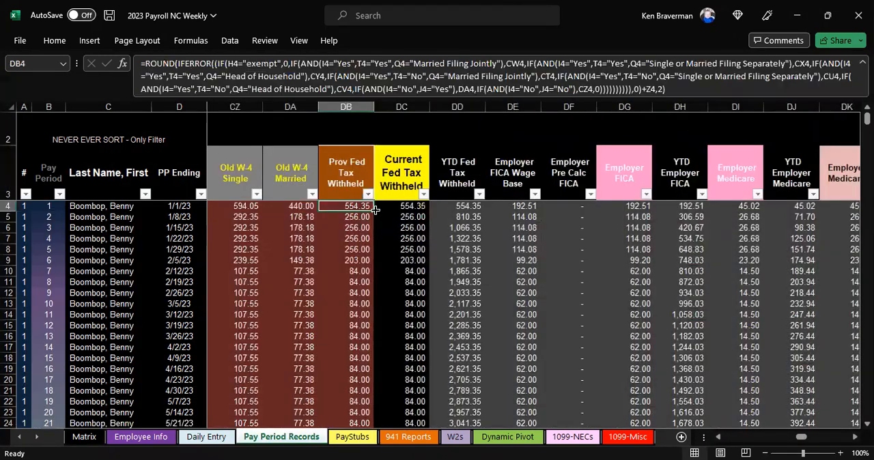
# Fill the DB4 formula down Prov Fed Tax Withheld and compare the pay stub's FED TAX with PaycheckCity's federal withholding.
pyautogui.doubleClick(373, 211)
pyautogui.click(352, 436)
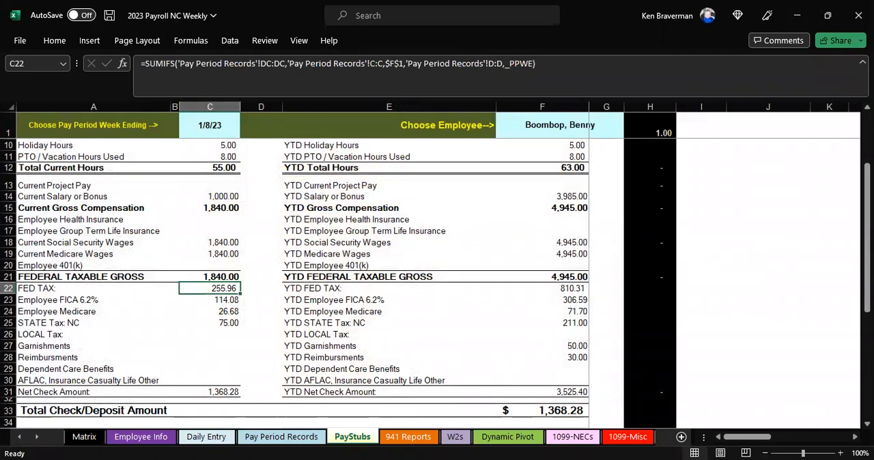
pyautogui.hotkey('alt', 'Tab')
pyautogui.scroll(1, 525, 157)
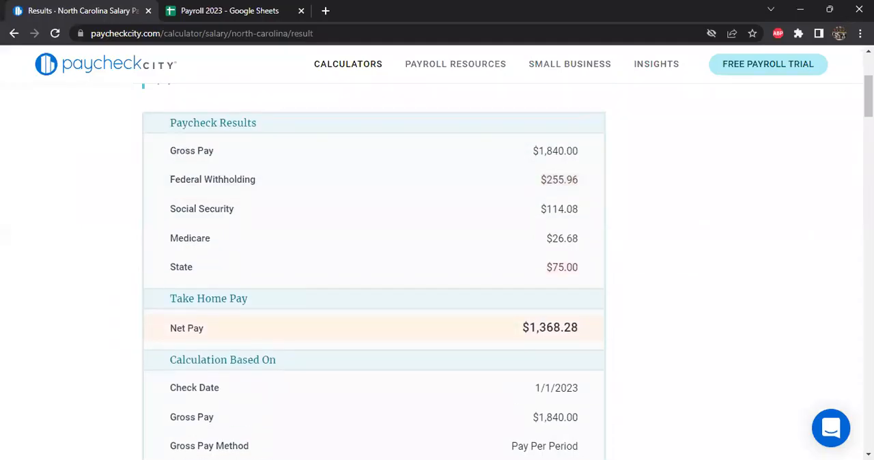
pyautogui.hotkey('alt', 'Tab')
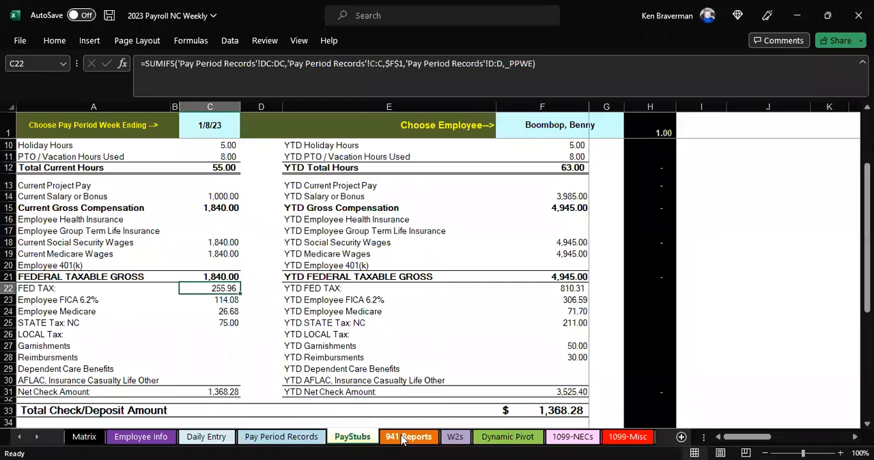
# Undo the two-decimal rounding in Prov Fed Tax Withheld on Pay Period Records and collapse the formula display to one line.
pyautogui.click(282, 436)
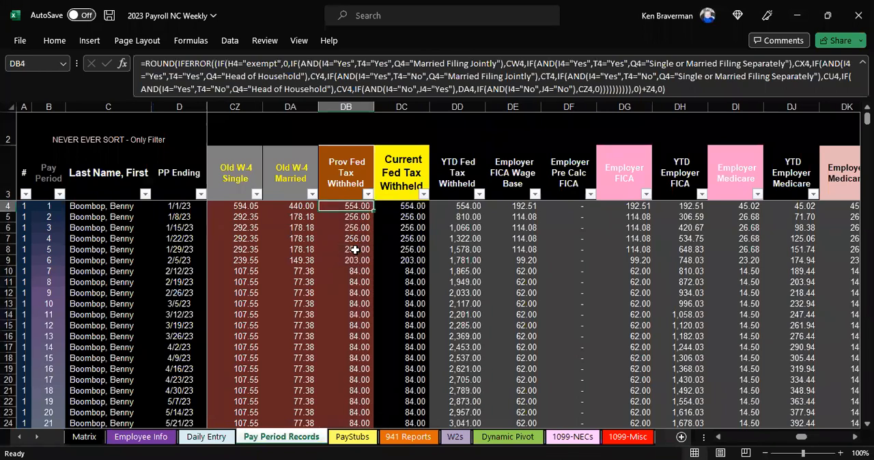
pyautogui.click(351, 259)
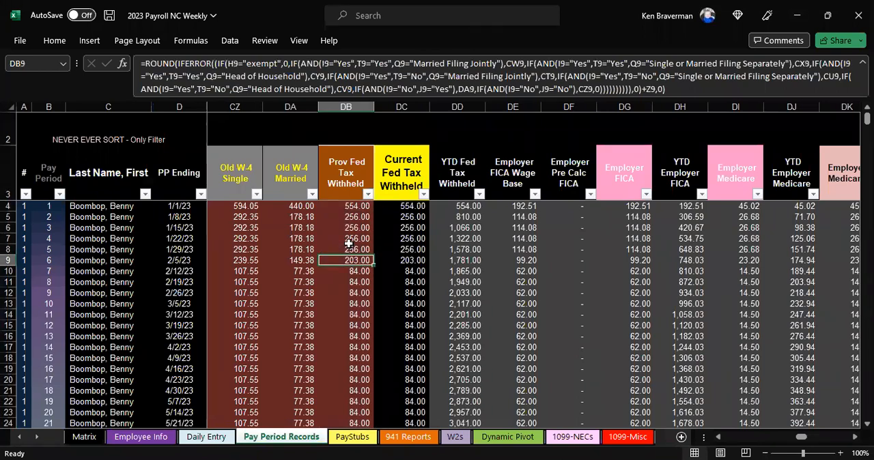
pyautogui.moveTo(353, 98); pyautogui.dragTo(349, 77)
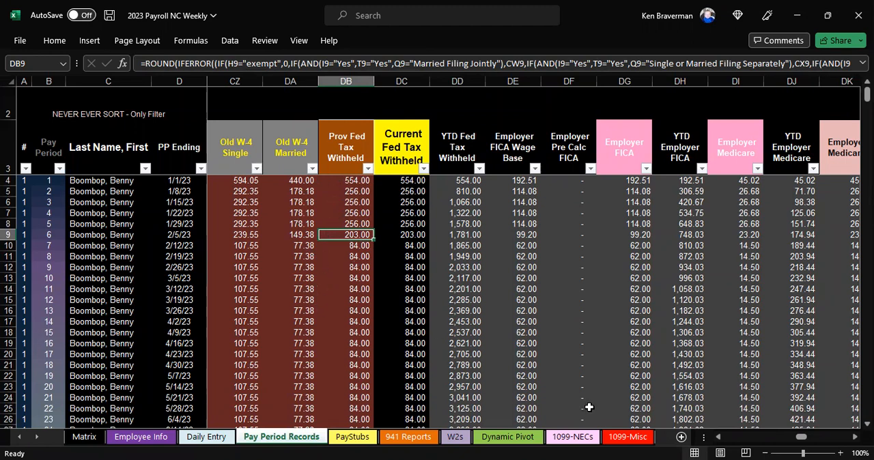
# Hide columns E through Y on Pay Period Records.
pyautogui.moveTo(800, 438); pyautogui.dragTo(692, 437)
pyautogui.moveTo(225, 87); pyautogui.dragTo(257, 229)
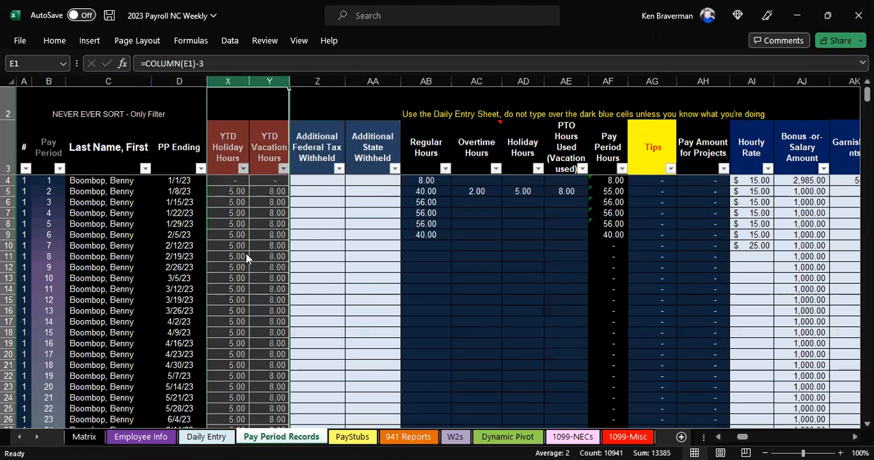
pyautogui.rightClick(247, 258)
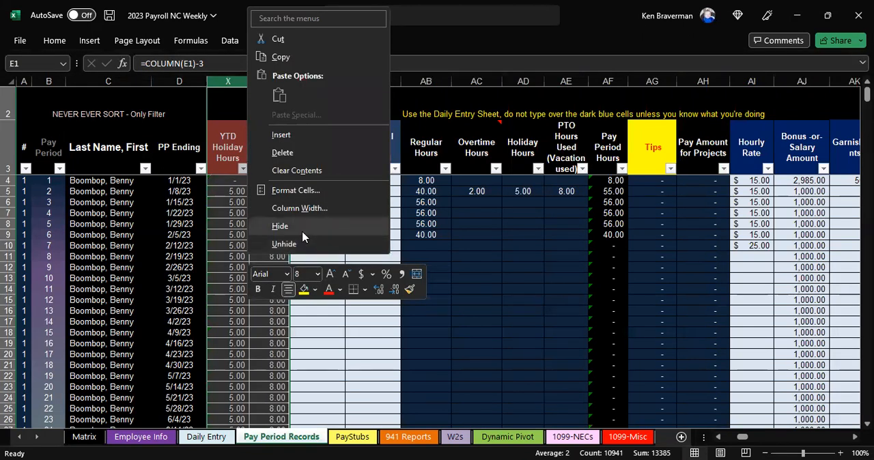
pyautogui.click(303, 232)
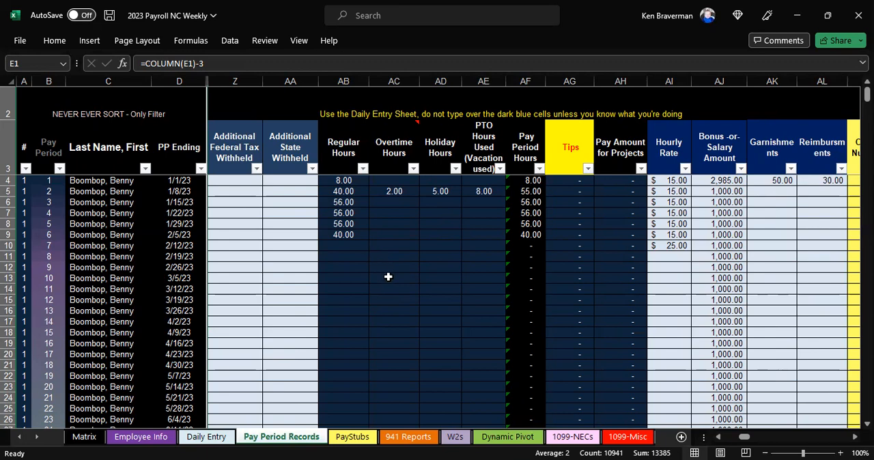
pyautogui.keyDown('ctrl'); pyautogui.scroll(-1, 446, 275); pyautogui.keyUp('ctrl')
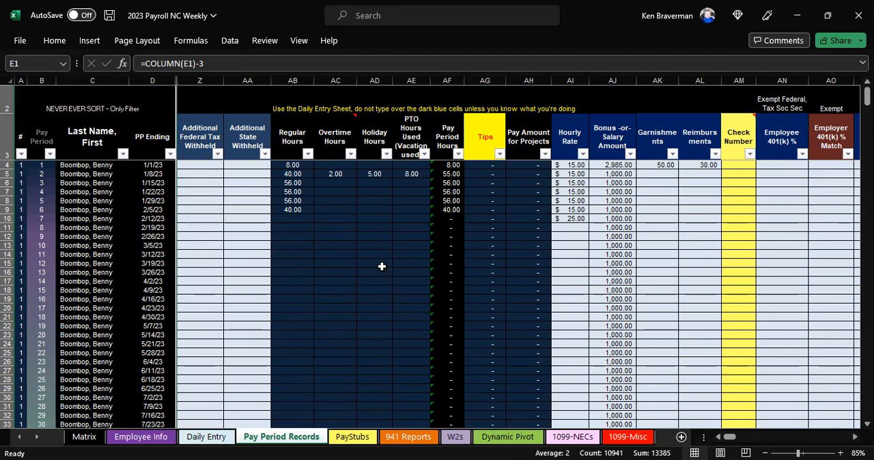
pyautogui.keyDown('ctrl'); pyautogui.scroll(1, 362, 253); pyautogui.keyUp('ctrl')
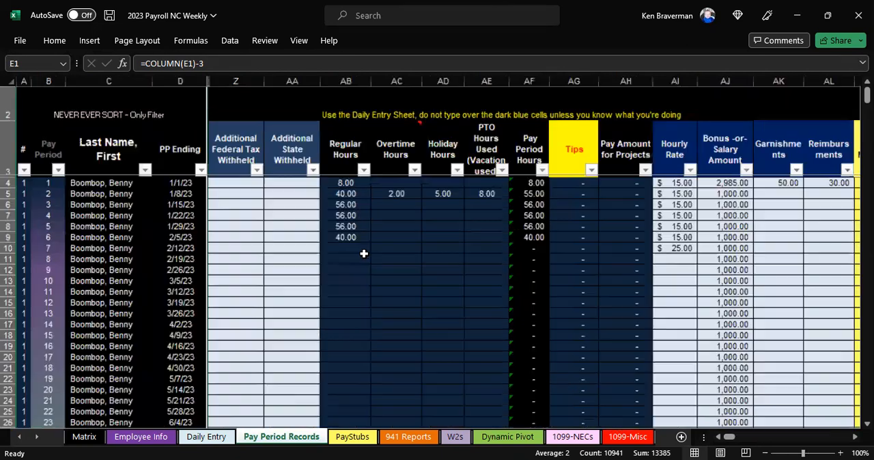
pyautogui.moveTo(729, 437); pyautogui.dragTo(710, 437)
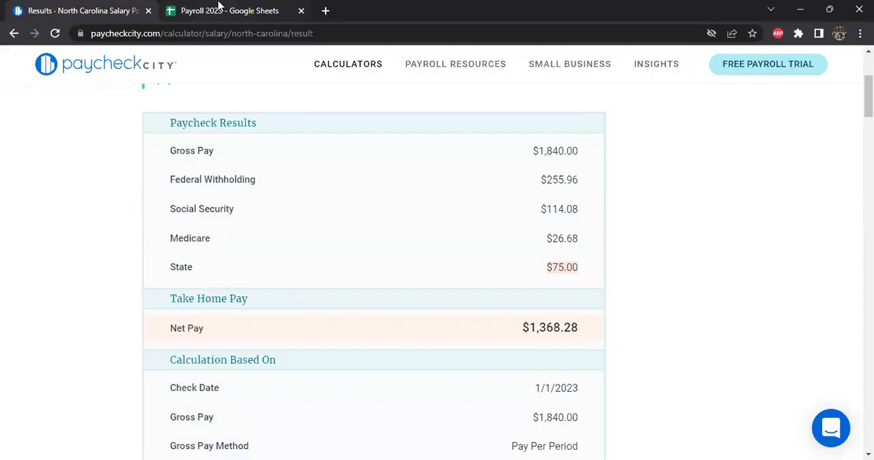
# Switch to the Payroll 2023 Google Sheet and examine the state-by-state status, wage limit and source link list on Employee Info.
pyautogui.click(273, 8)
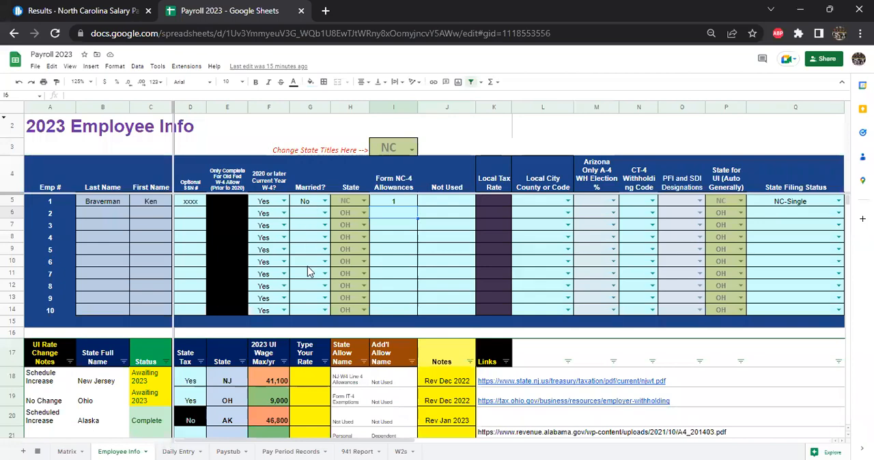
pyautogui.scroll(-5, 315, 314)
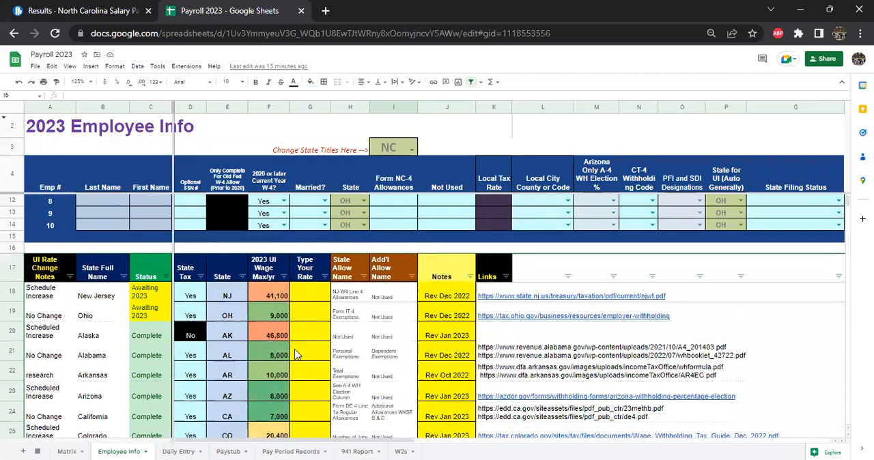
pyautogui.scroll(-4, 294, 356)
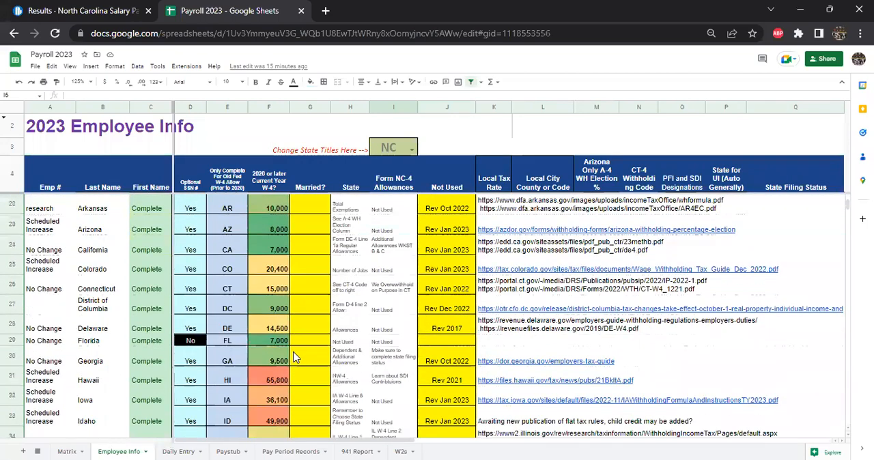
pyautogui.scroll(-5, 295, 356)
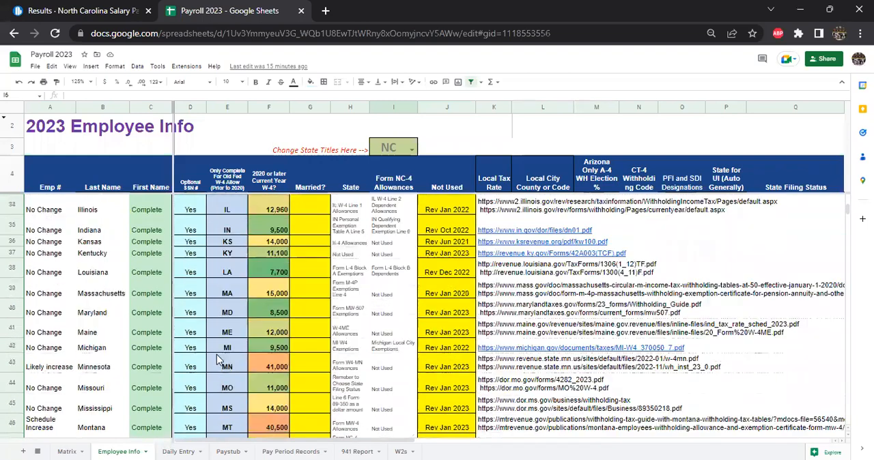
# Review the North Carolina paycheck results on PaycheckCity and return to the Excel payroll workbook.
pyautogui.click(98, 9)
pyautogui.scroll(1, 431, 259)
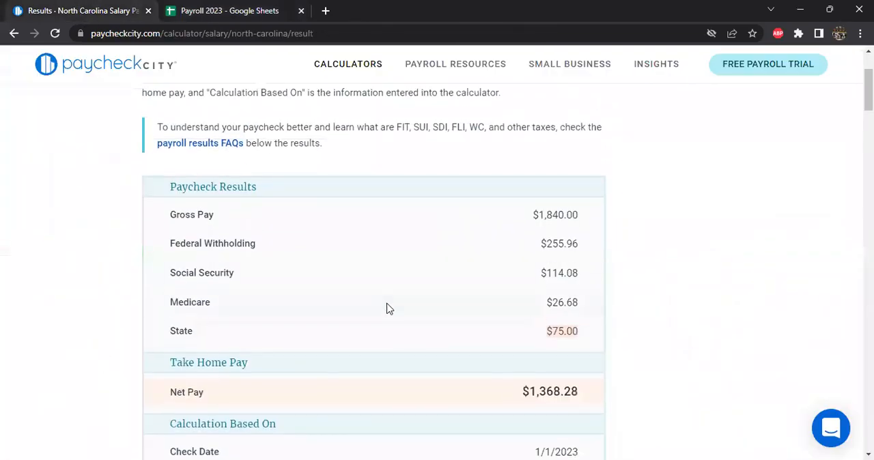
pyautogui.scroll(1, 301, 313)
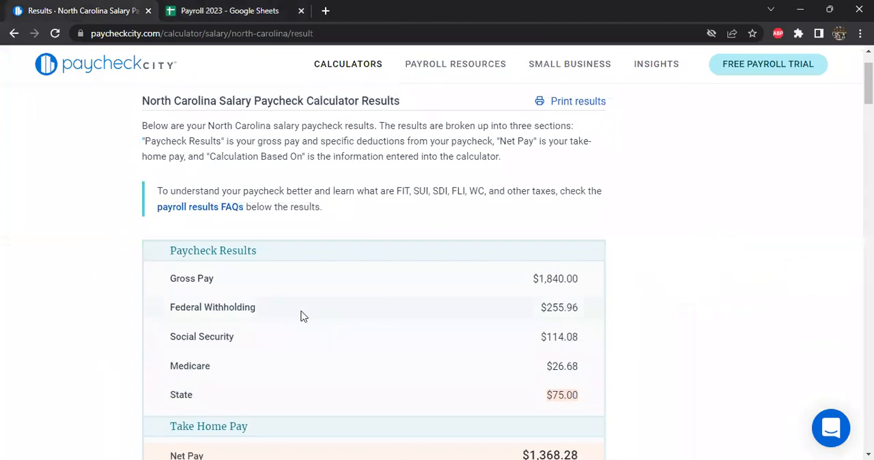
pyautogui.scroll(-3, 304, 318)
pyautogui.scroll(4, 530, 304)
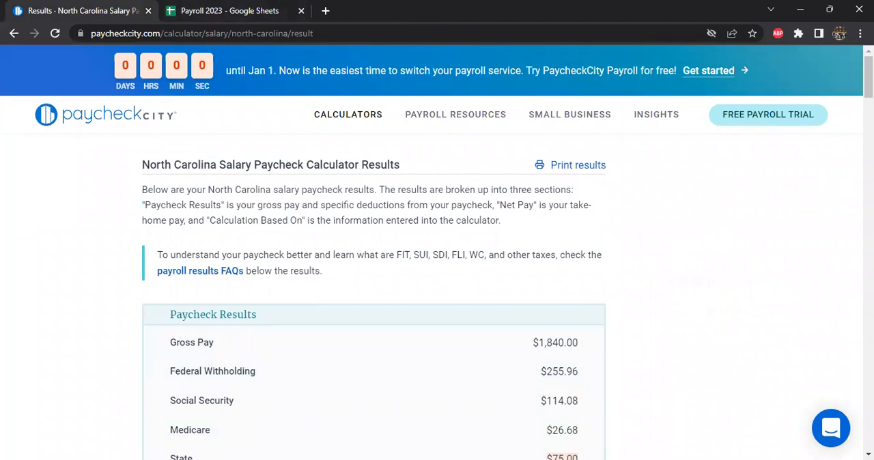
pyautogui.hotkey('alt', 'Tab')
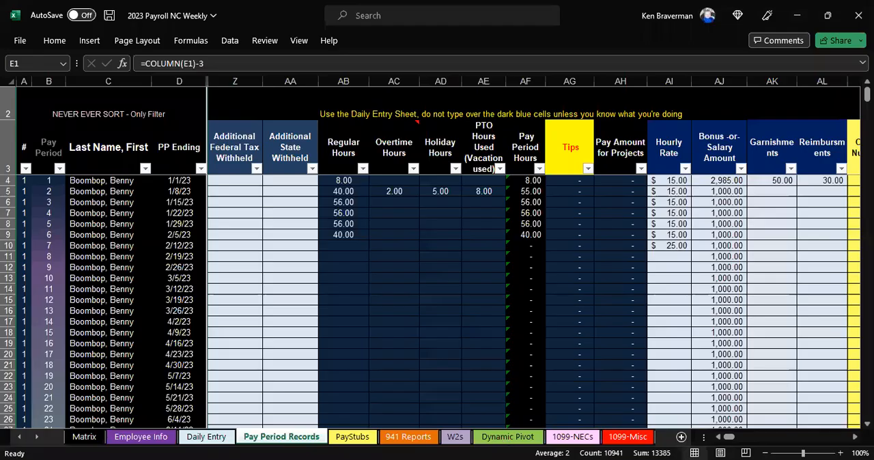